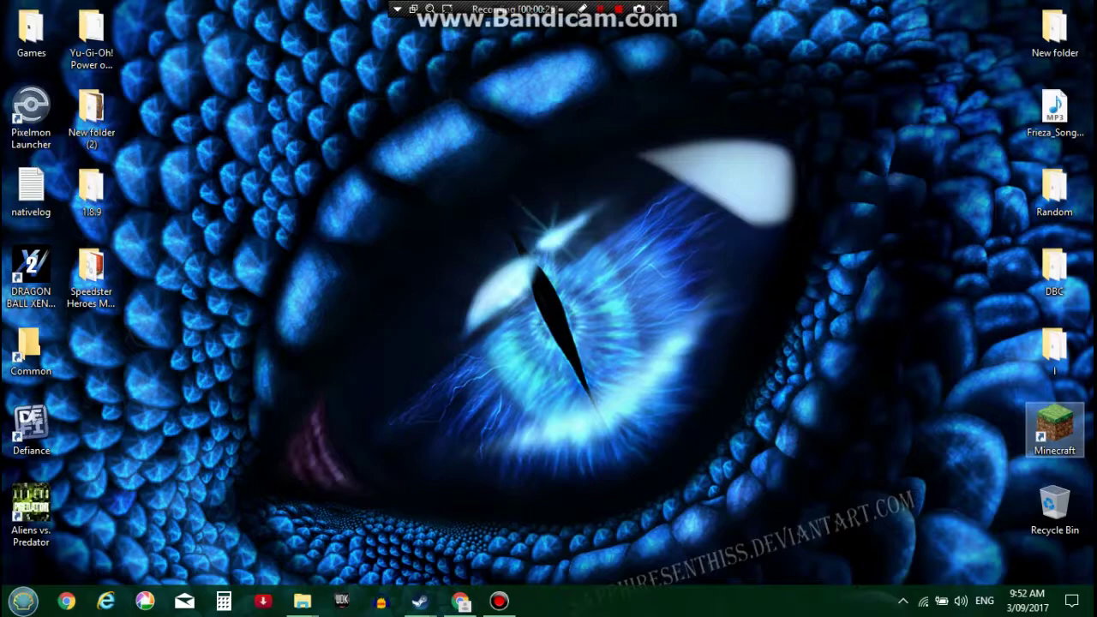
# Glance over the AVP server chat, then hide the browser and open a new Chrome window on tgmgo.com.
pyautogui.click(460, 601)
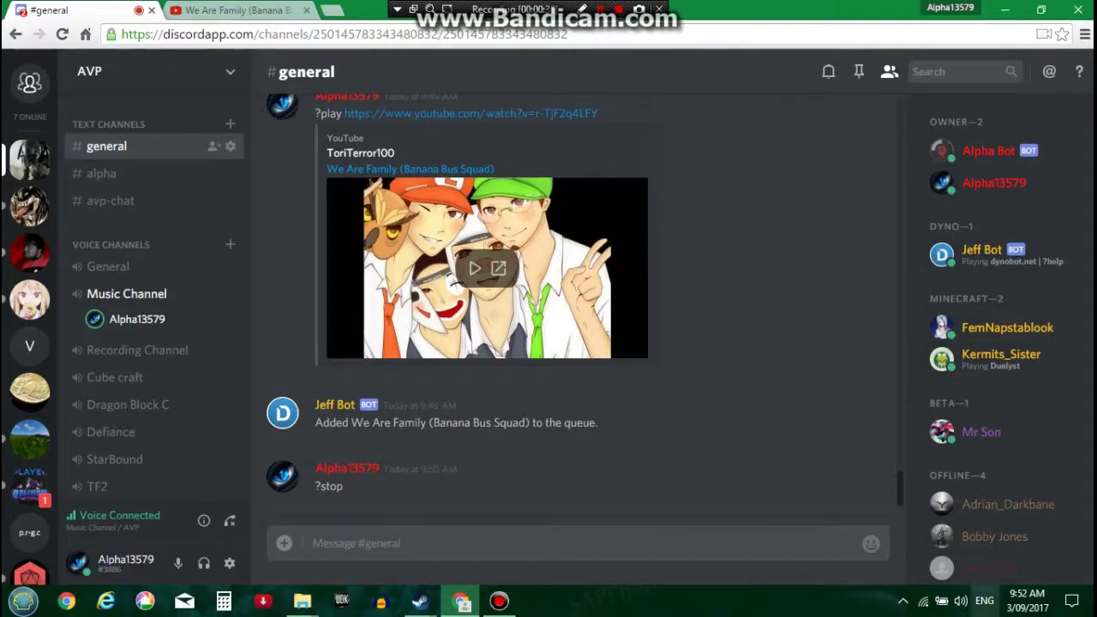
pyautogui.scroll(-1, 999, 343)
pyautogui.scroll(1, 999, 515)
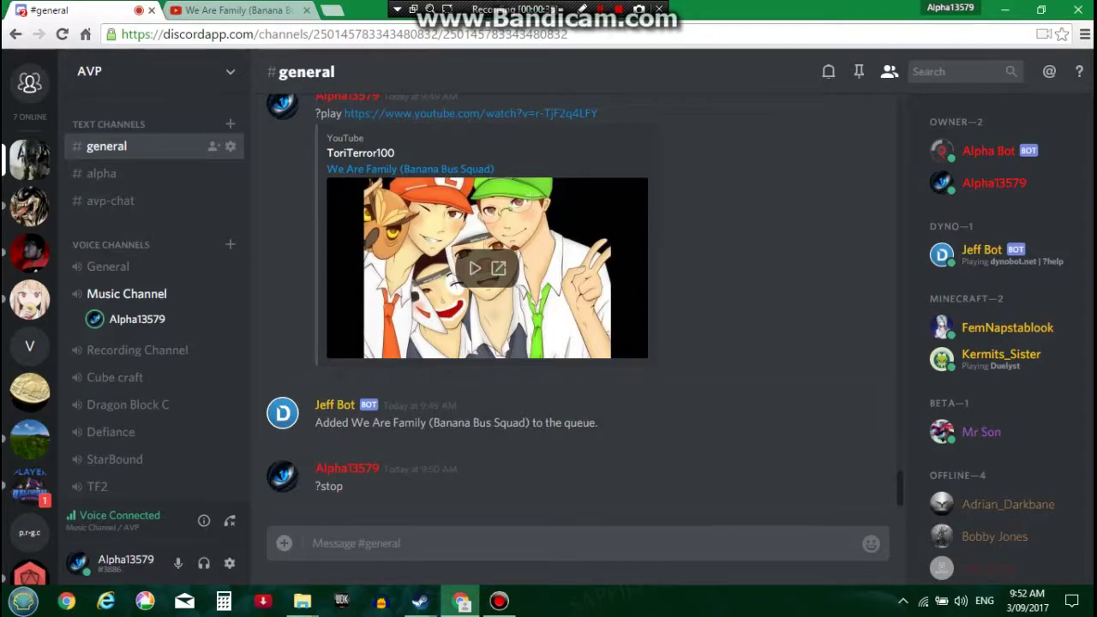
pyautogui.click(1005, 9)
pyautogui.click(66, 601)
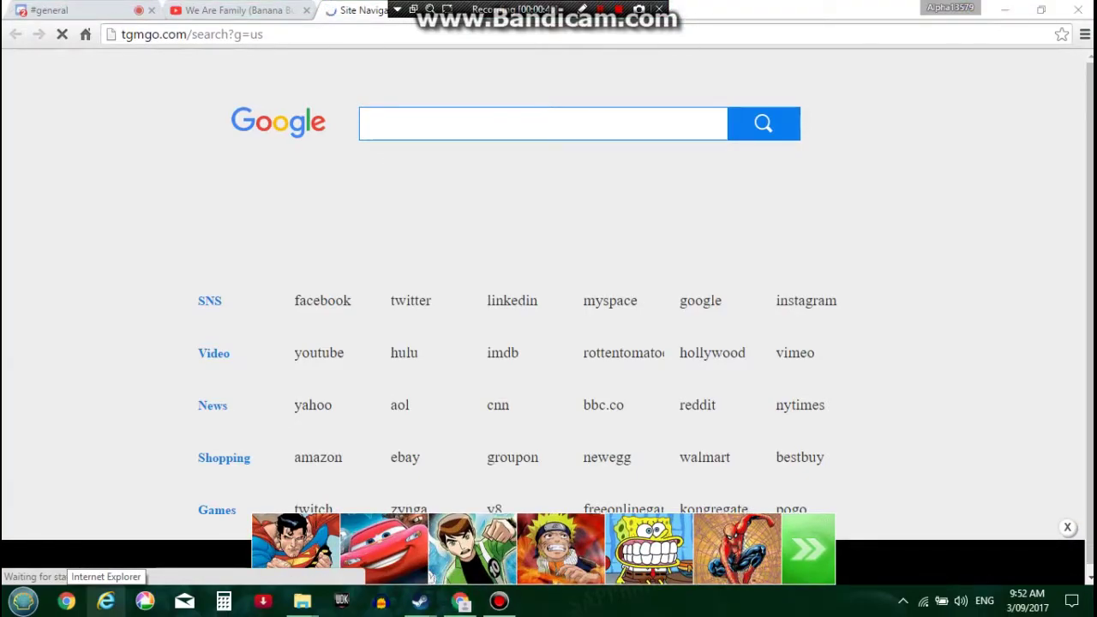
# Search Google for 'discord' and open the discordapp.com result.
pyautogui.click(462, 602)
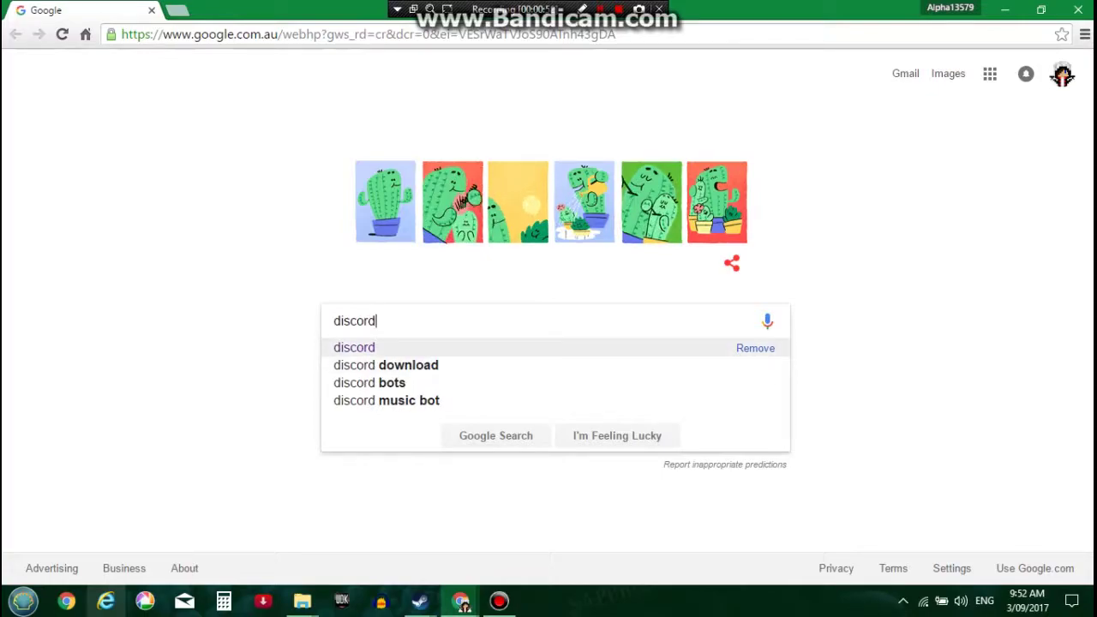
pyautogui.press('Return')
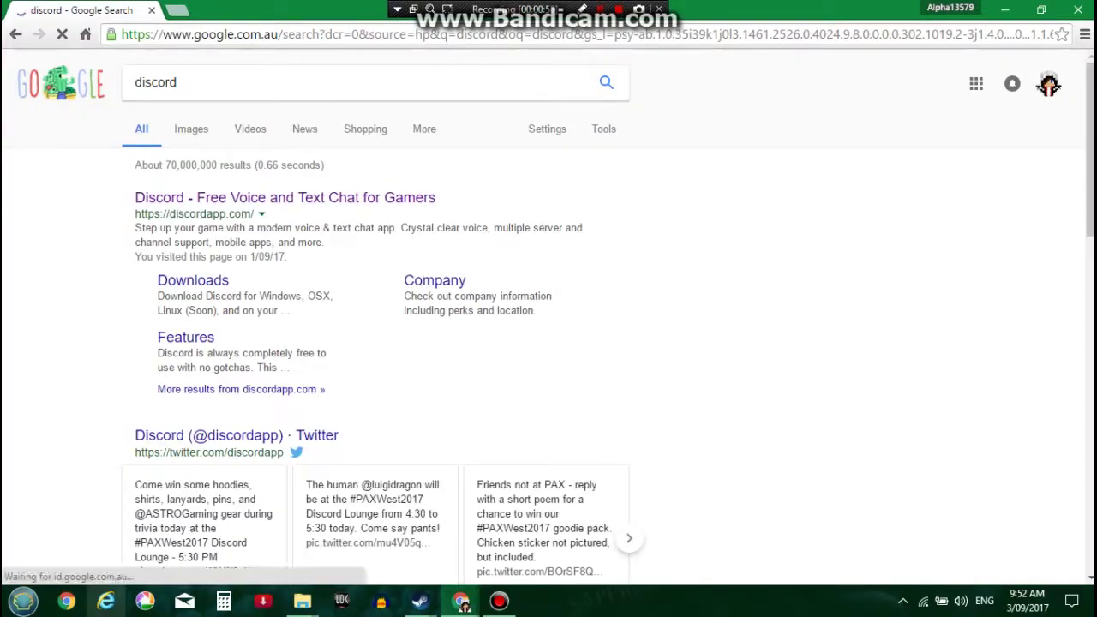
pyautogui.click(282, 198)
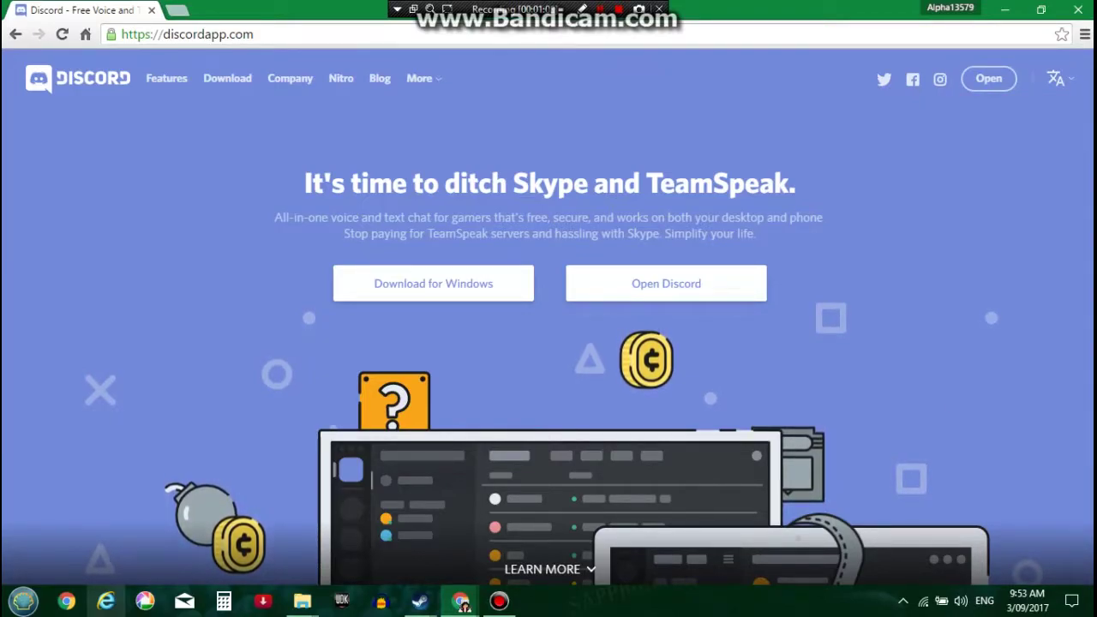
# Browse the Features comparison table on the Discord site, then go back to the homepage.
pyautogui.moveTo(419, 78)
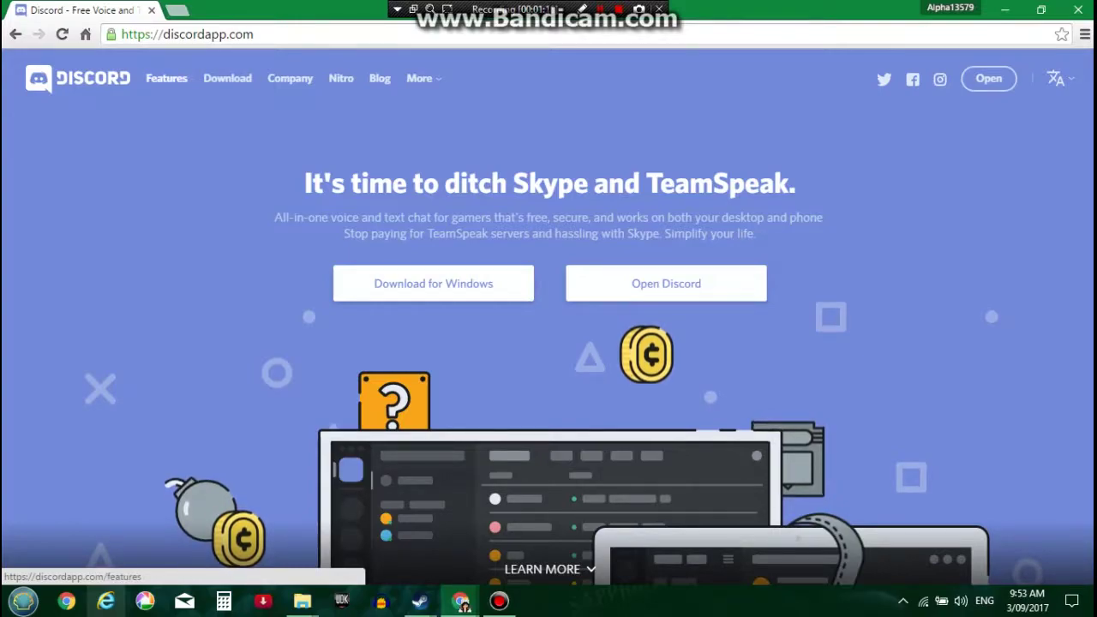
pyautogui.click(166, 78)
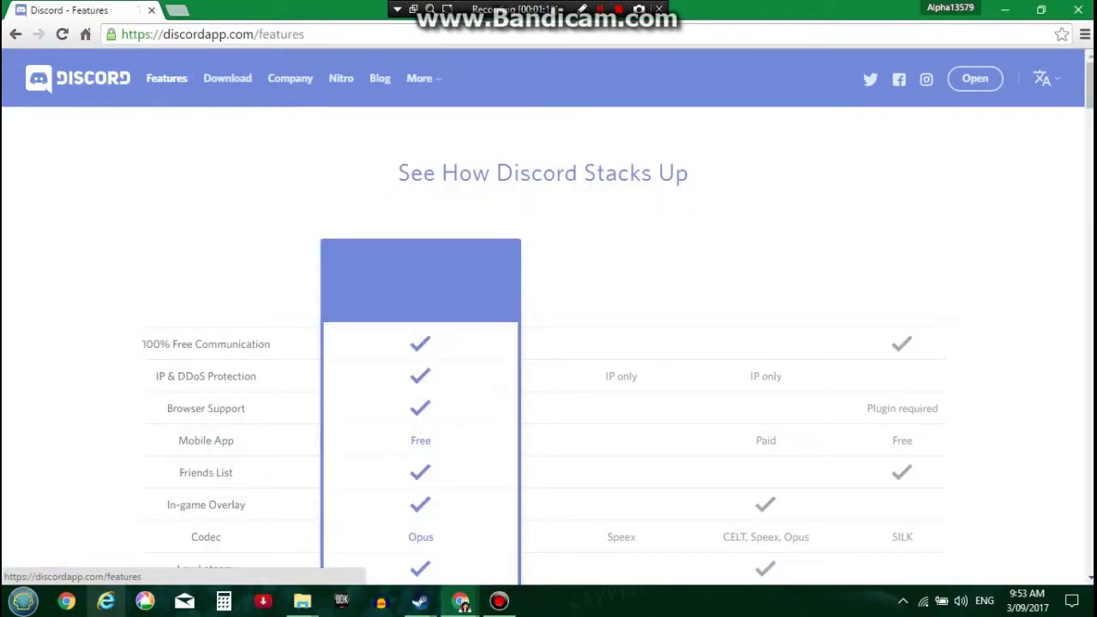
pyautogui.scroll(-1, 549, 320)
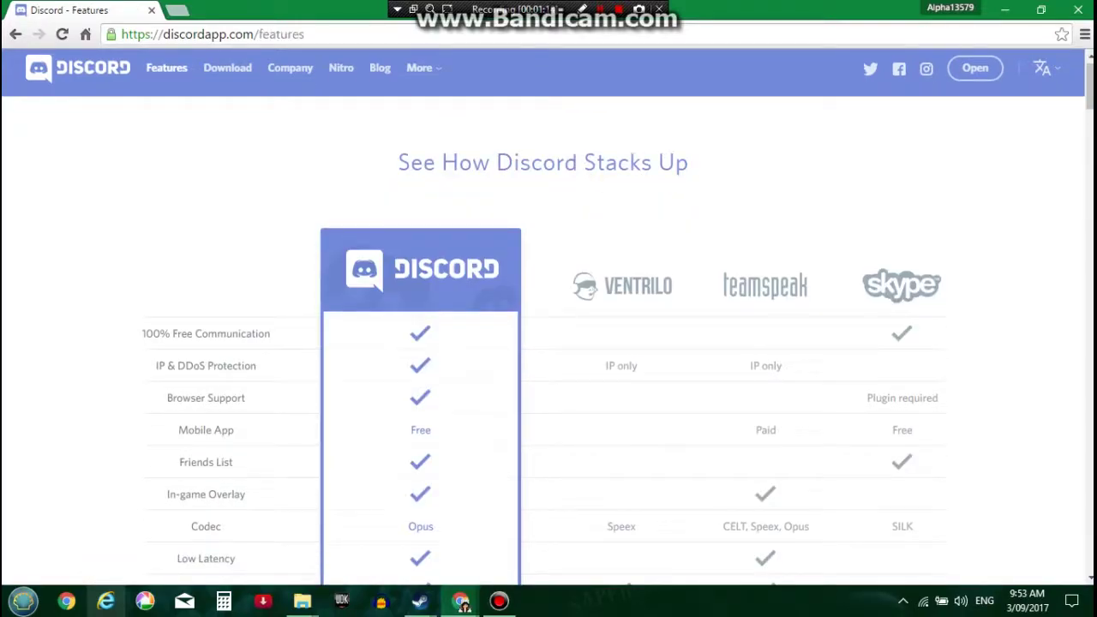
pyautogui.scroll(-5, 548, 320)
pyautogui.scroll(5, 548, 320)
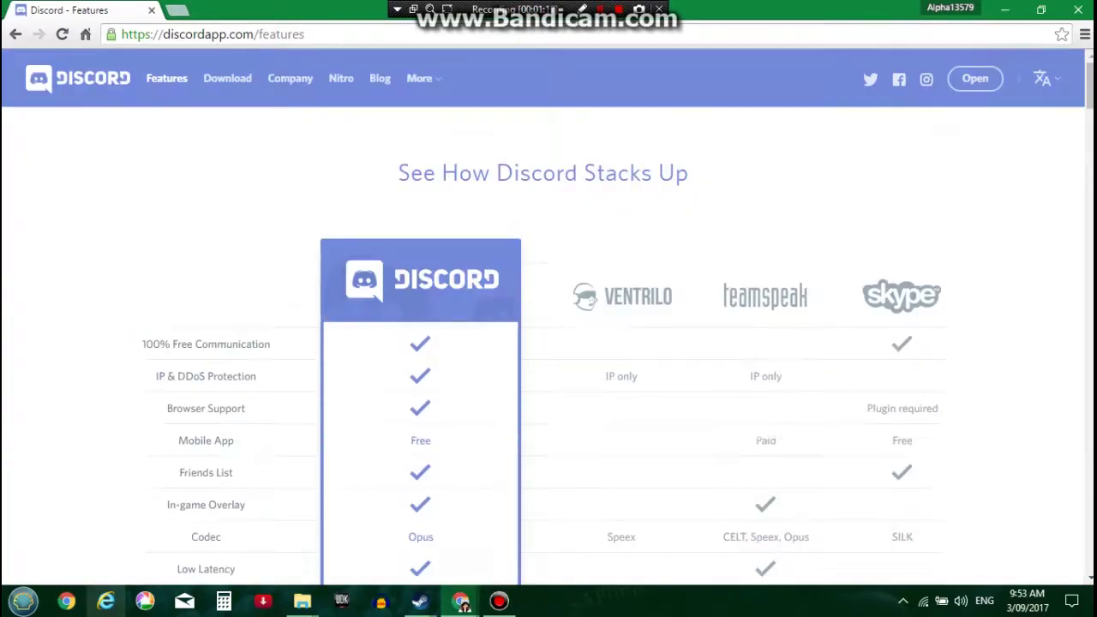
pyautogui.click(16, 33)
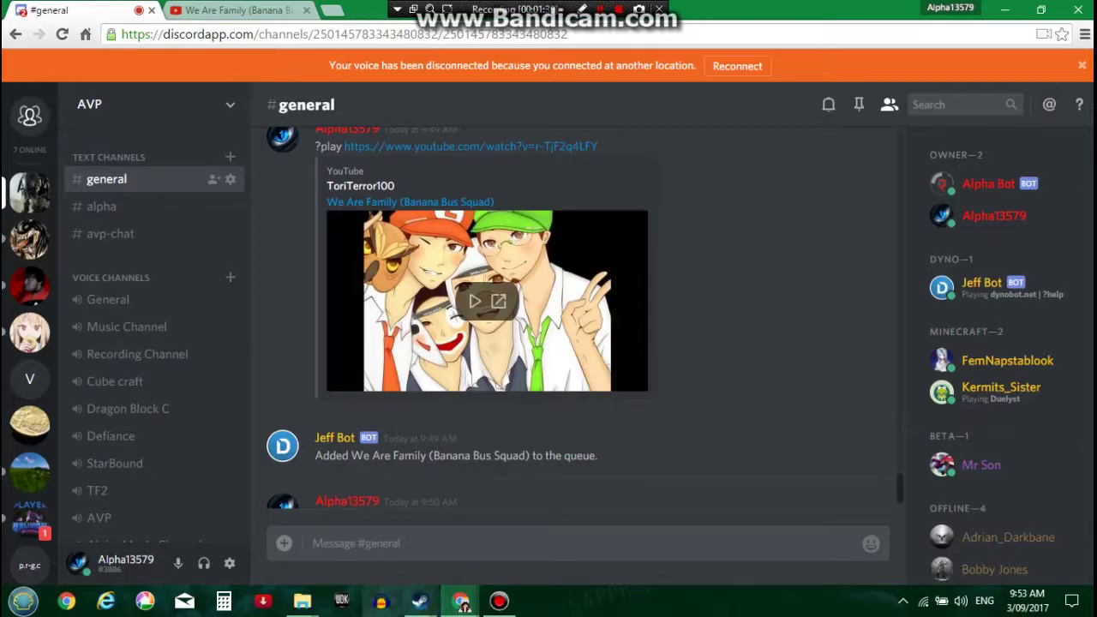
# Bring the logged-in Discord window forward on AVP's #general and disconnect from voice.
pyautogui.moveTo(499, 601)
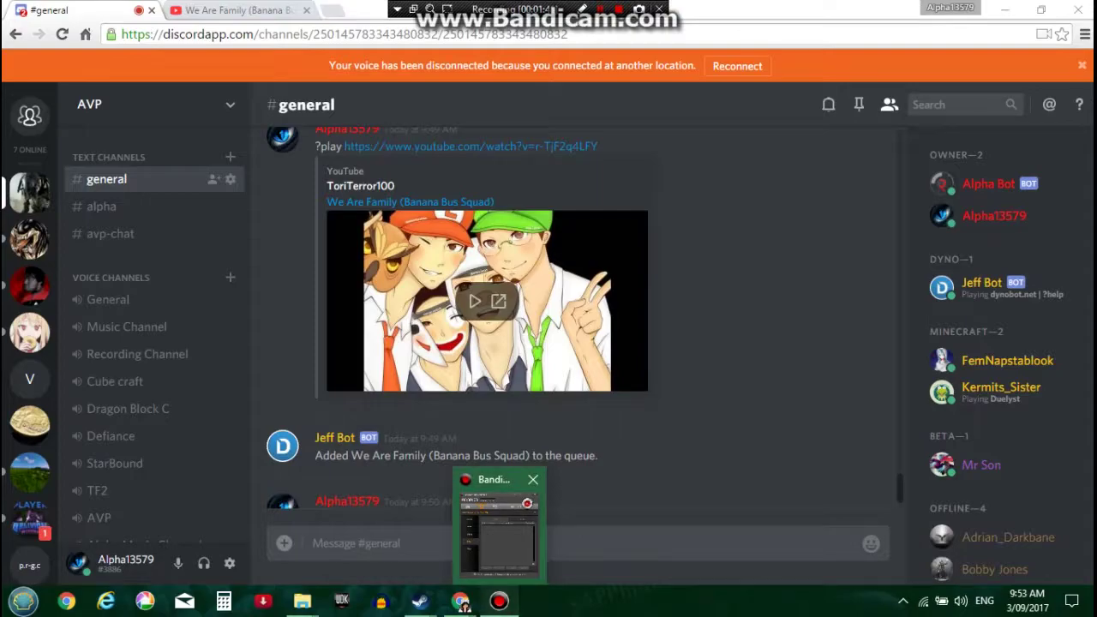
pyautogui.moveTo(463, 603)
pyautogui.click(545, 527)
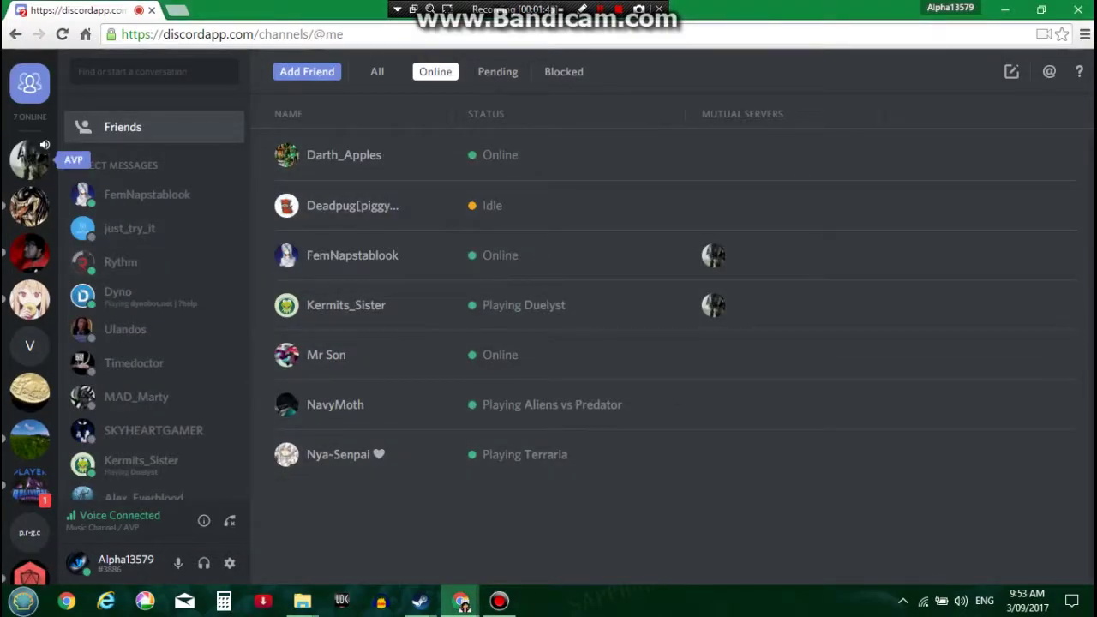
pyautogui.click(30, 158)
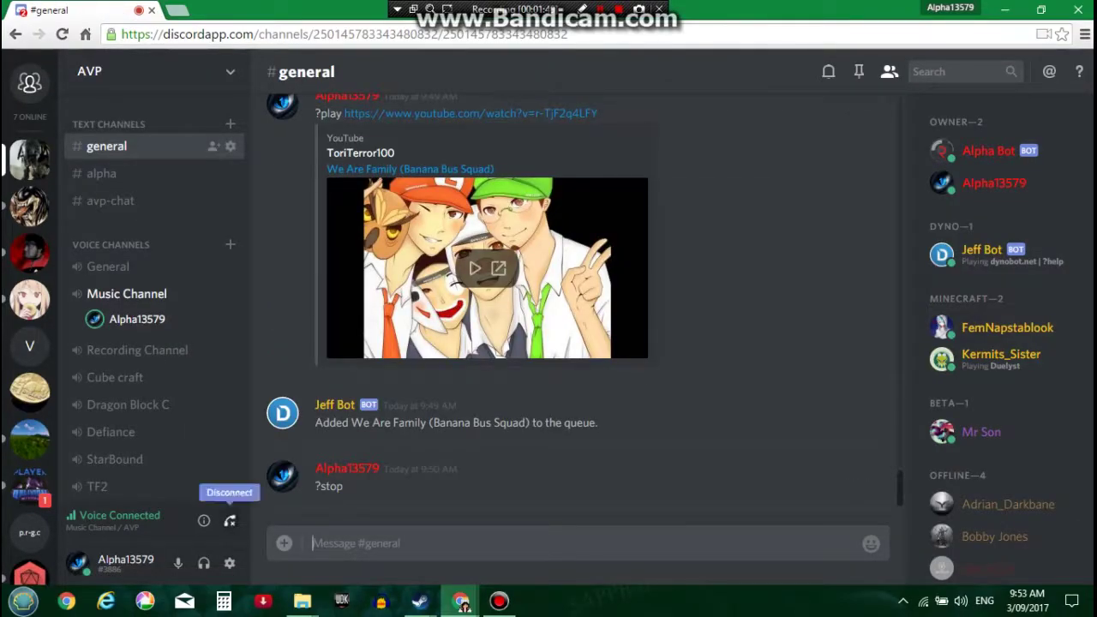
pyautogui.click(230, 521)
pyautogui.click(29, 206)
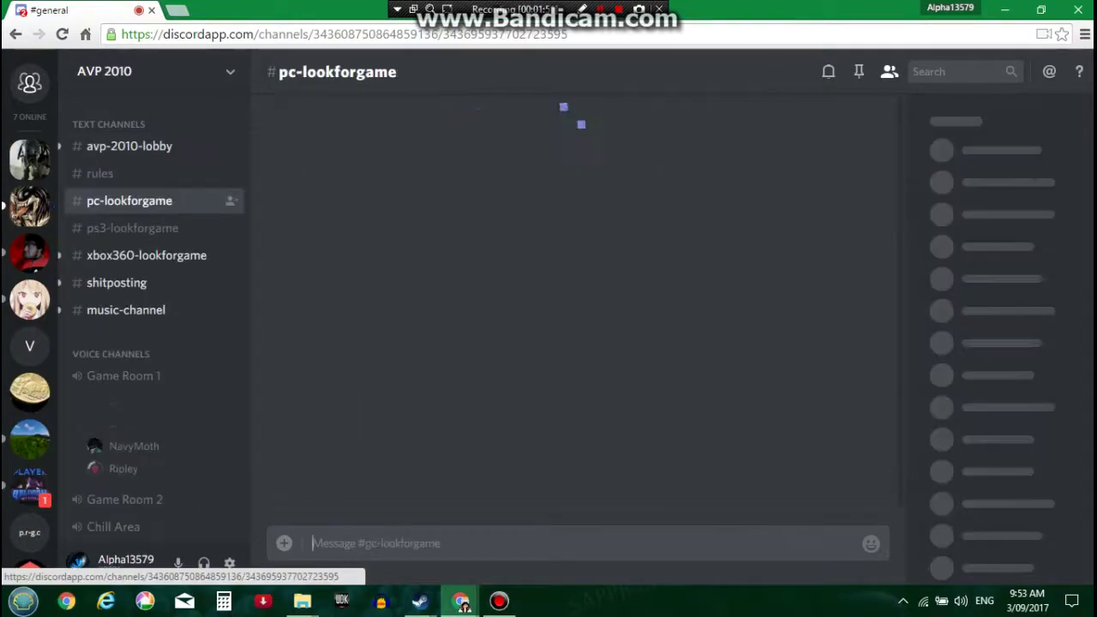
pyautogui.click(29, 253)
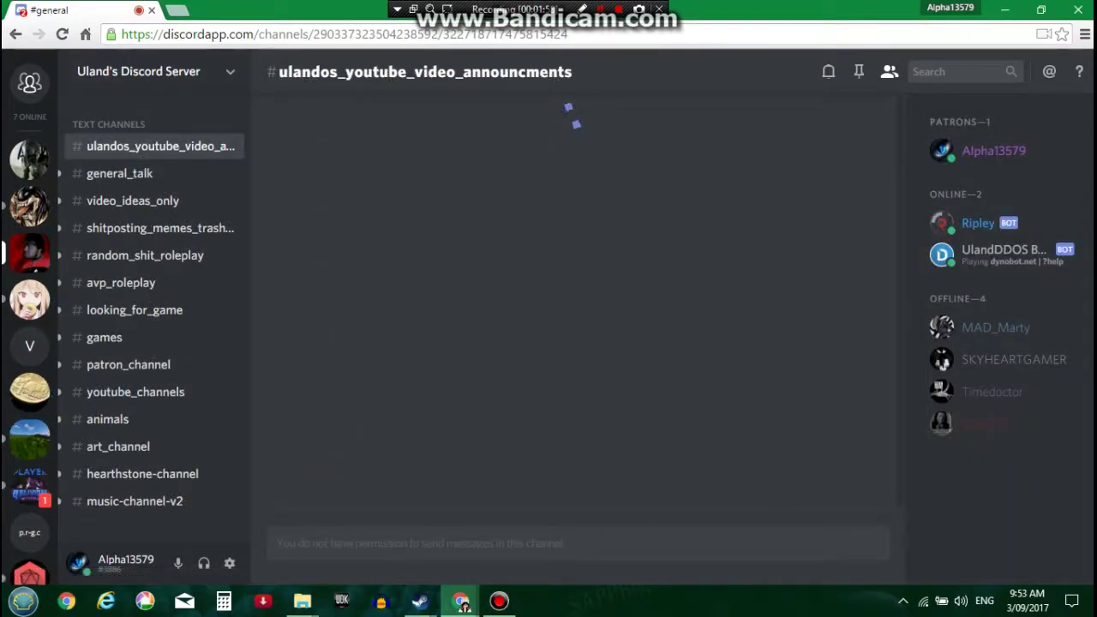
pyautogui.click(29, 486)
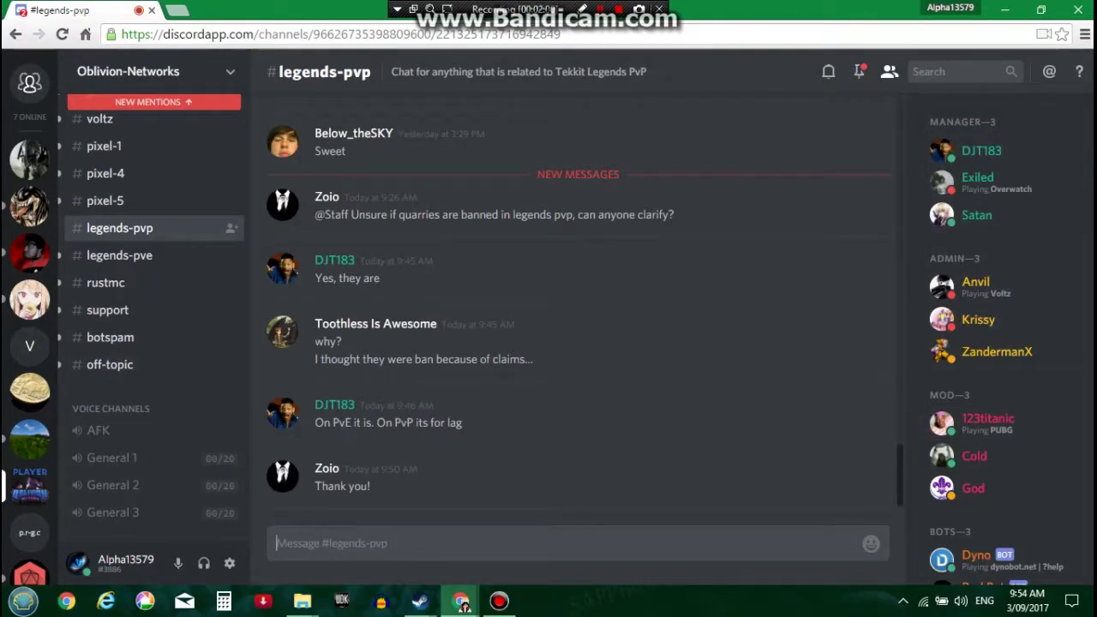
pyautogui.click(147, 101)
pyautogui.click(129, 146)
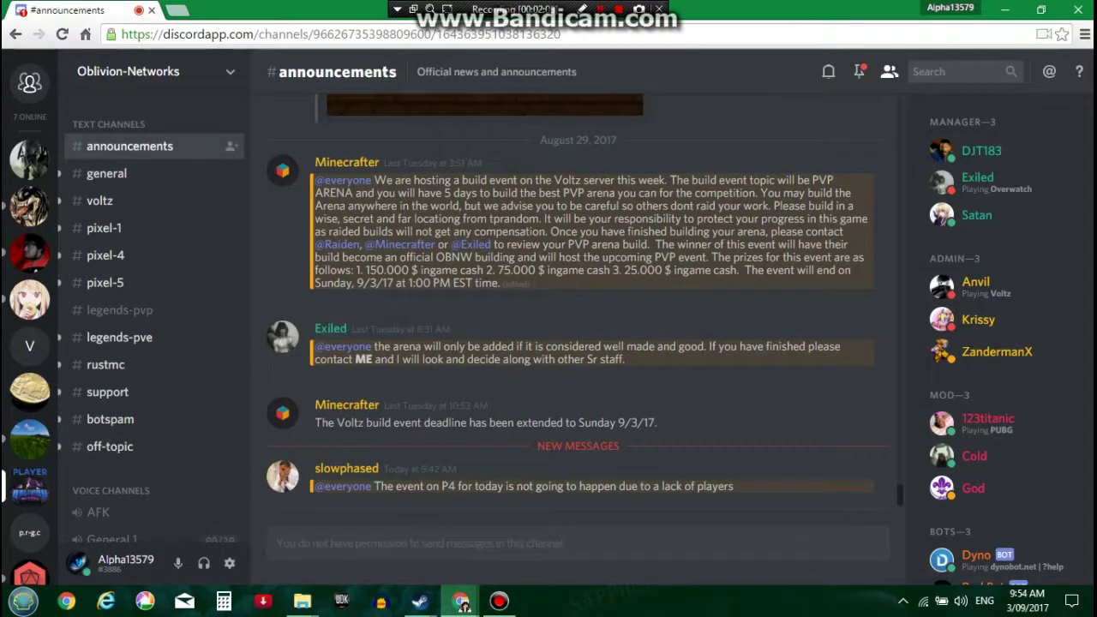
pyautogui.click(29, 159)
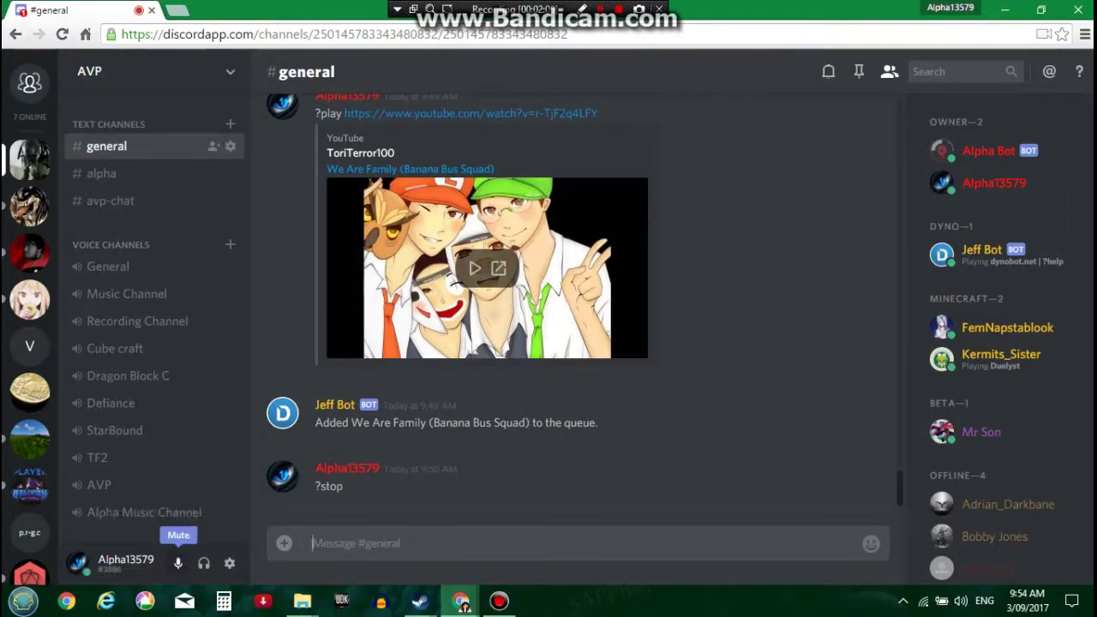
# Log out of the current Discord account from User Settings and confirm.
pyautogui.click(230, 563)
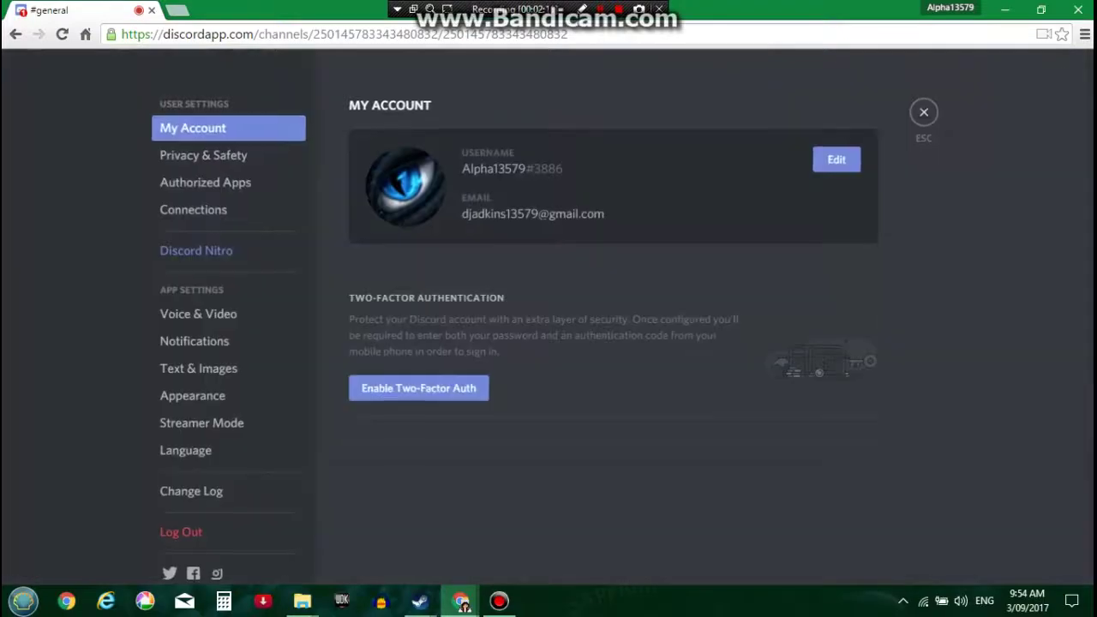
pyautogui.click(180, 532)
pyautogui.click(668, 365)
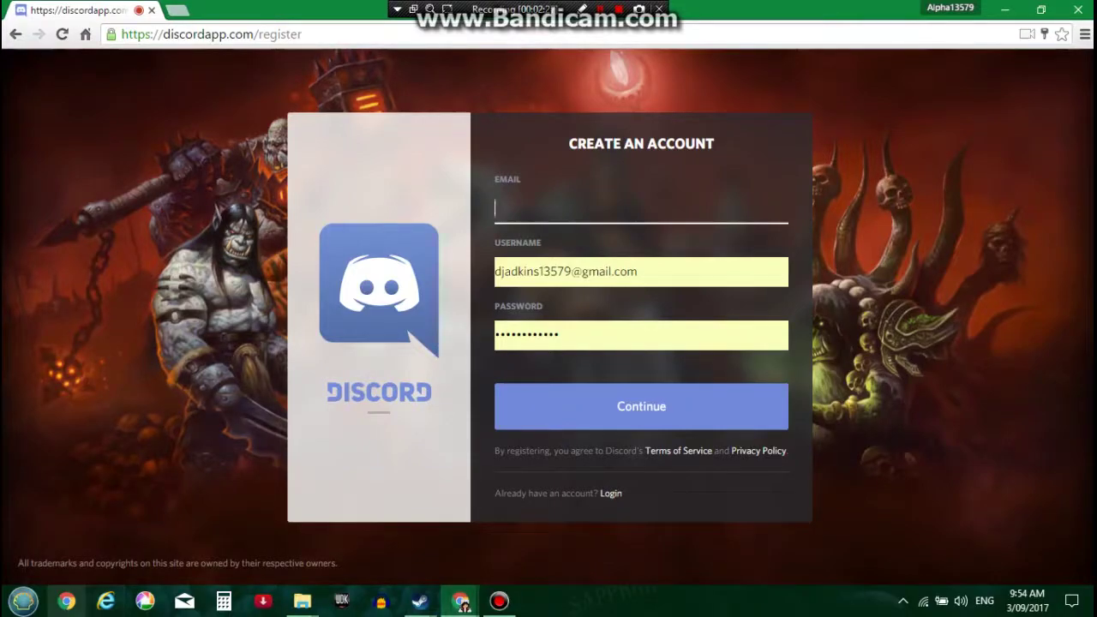
# Open discordapp.com in a new browser tab.
pyautogui.hotkey('ctrl', 't')
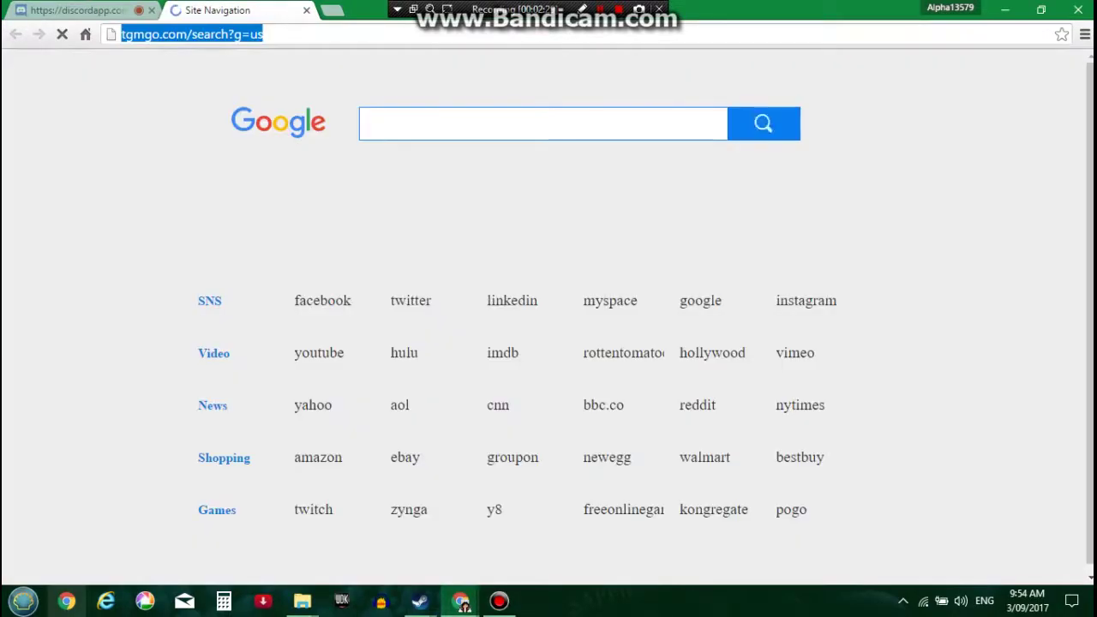
pyautogui.write('discor')
pyautogui.press('Return')
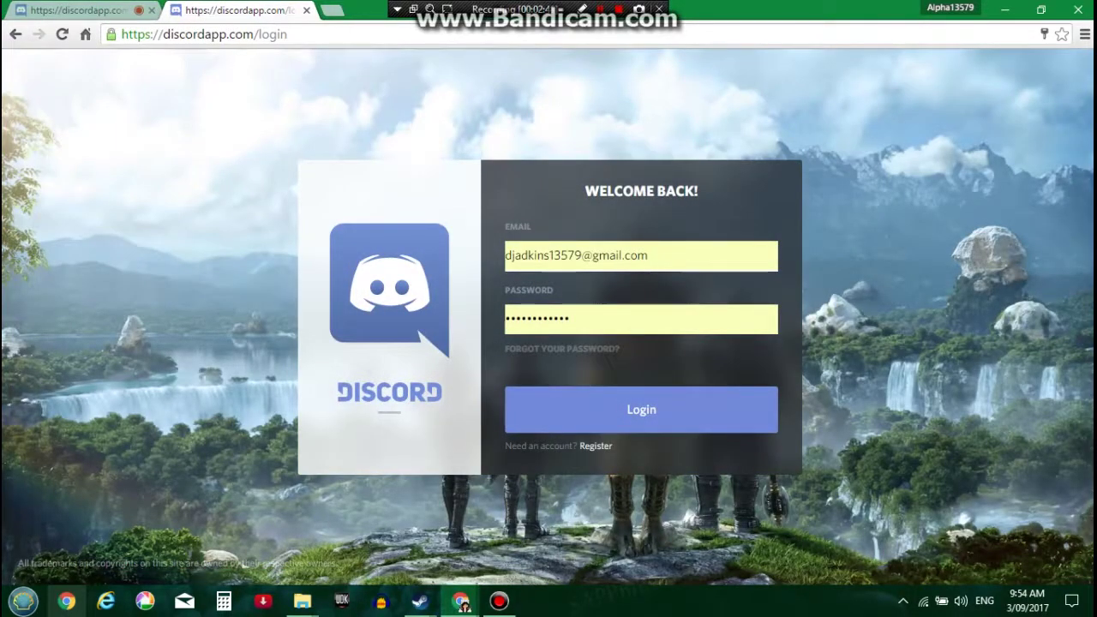
# Back on the registration tab, enter the new Gmail address in the Email field.
pyautogui.hotkey('ctrl', 'shift', 'Tab')
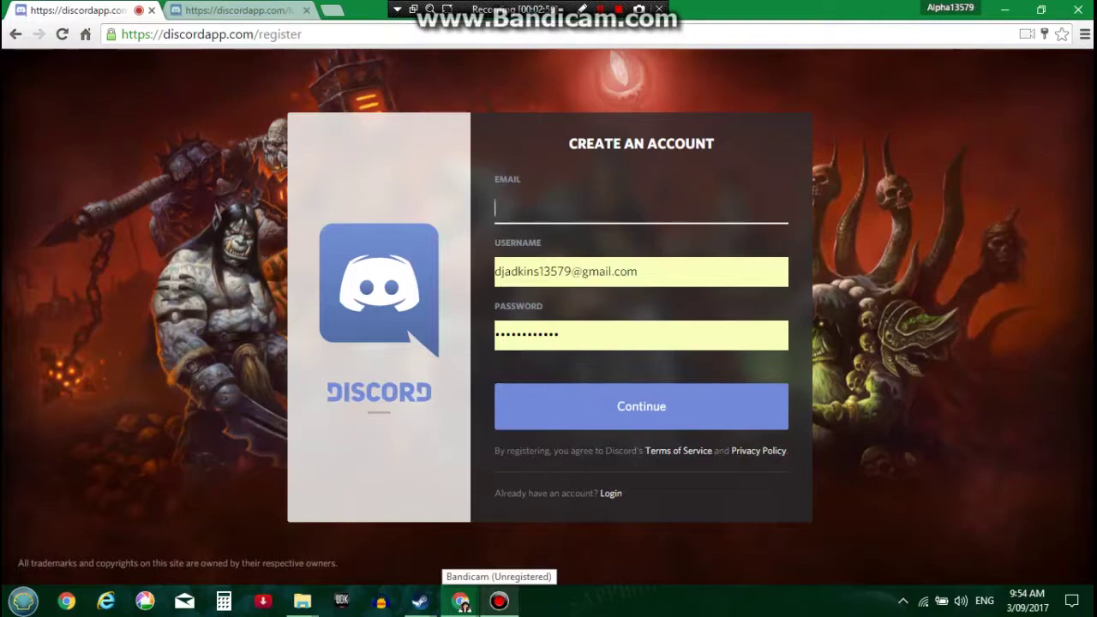
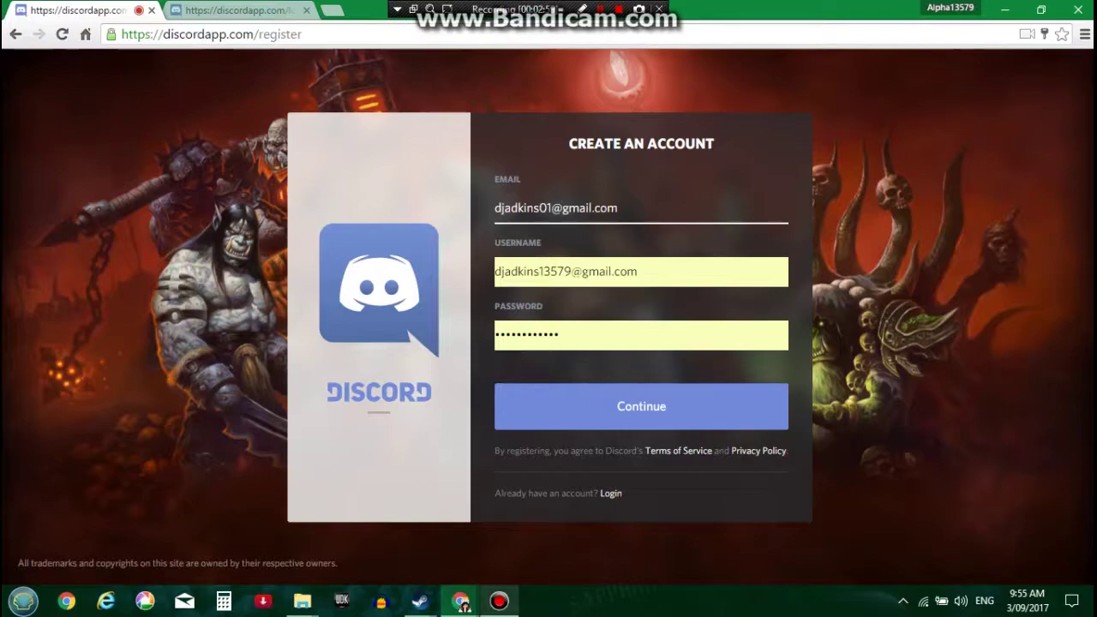
# Try submitting the registration form, which rejects the e-mail-style username.
pyautogui.press('Return')
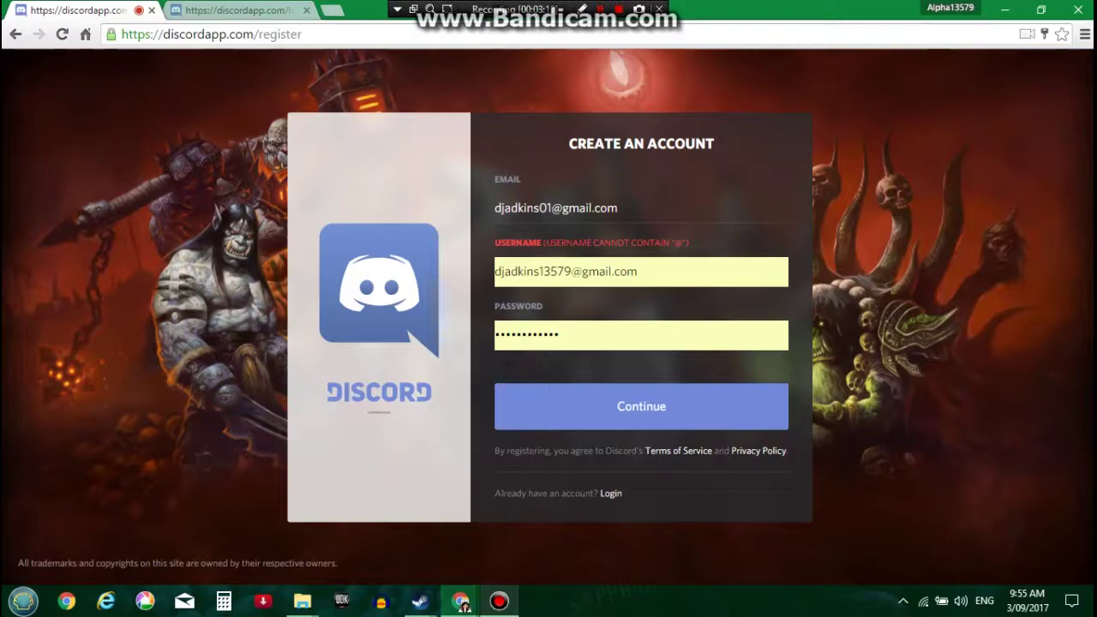
pyautogui.press('Return')
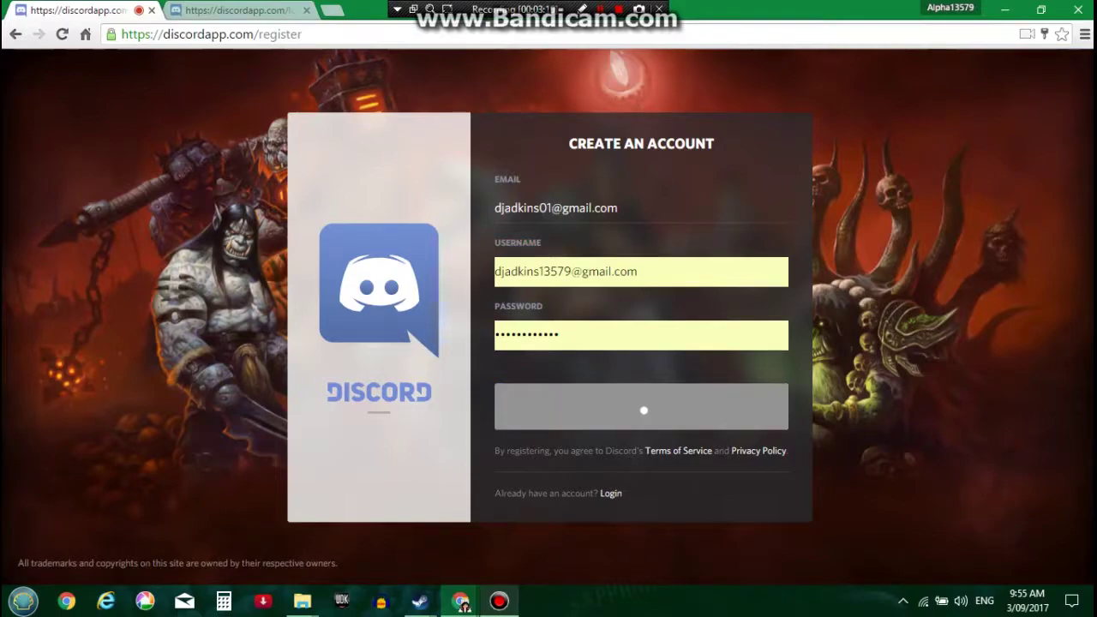
pyautogui.press('Return')
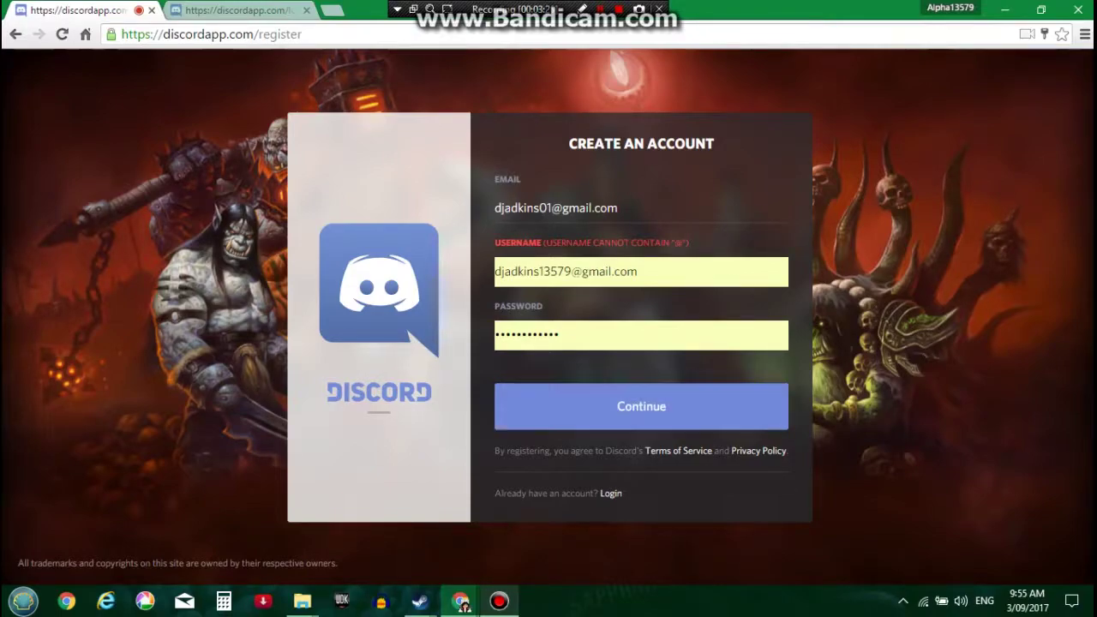
# Change the username to Beta13579, retype the password, and submit the sign-up.
pyautogui.hotkey('shift', 'Tab')
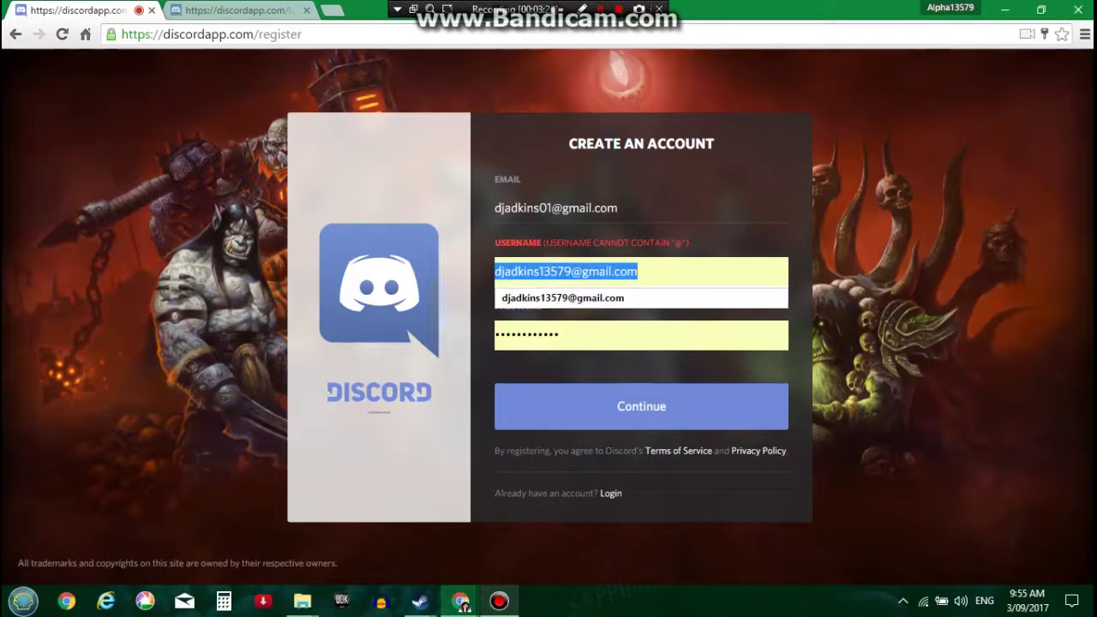
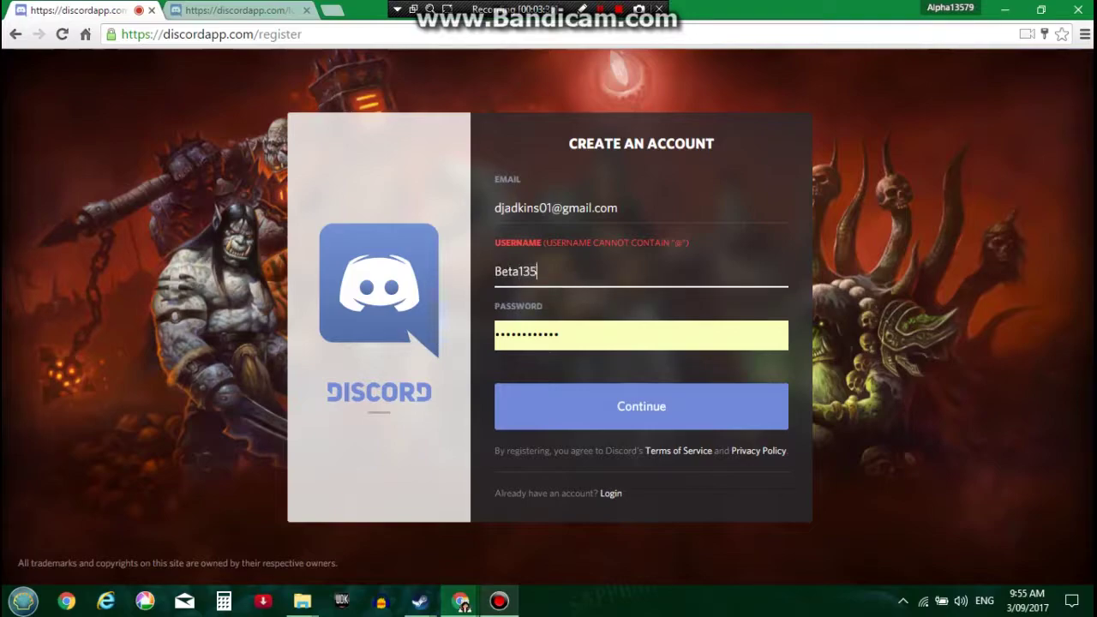
pyautogui.press('Tab')
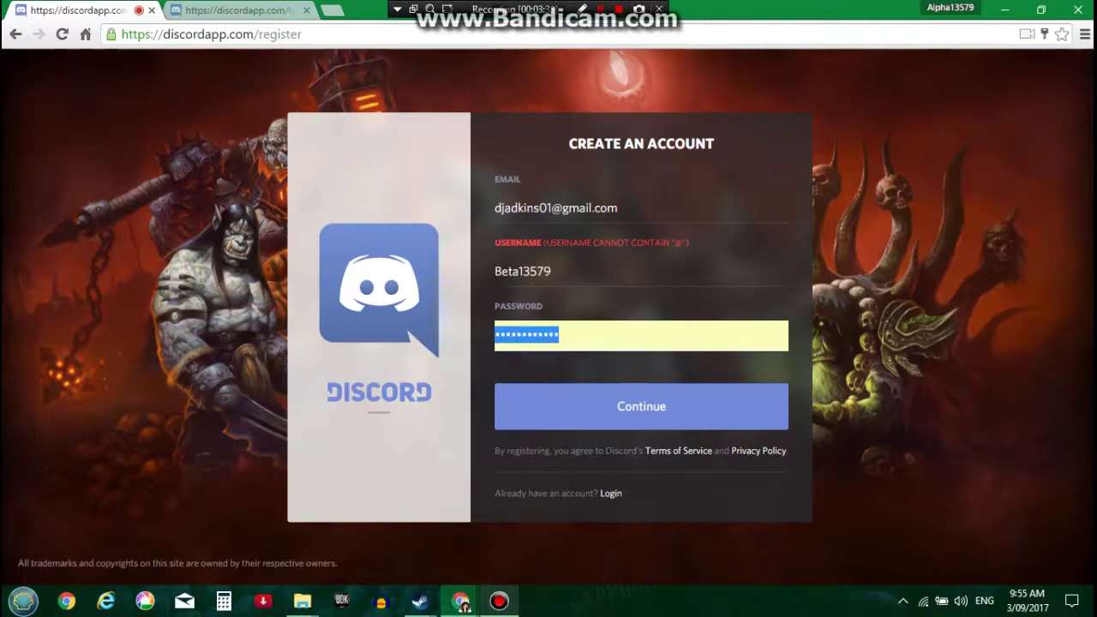
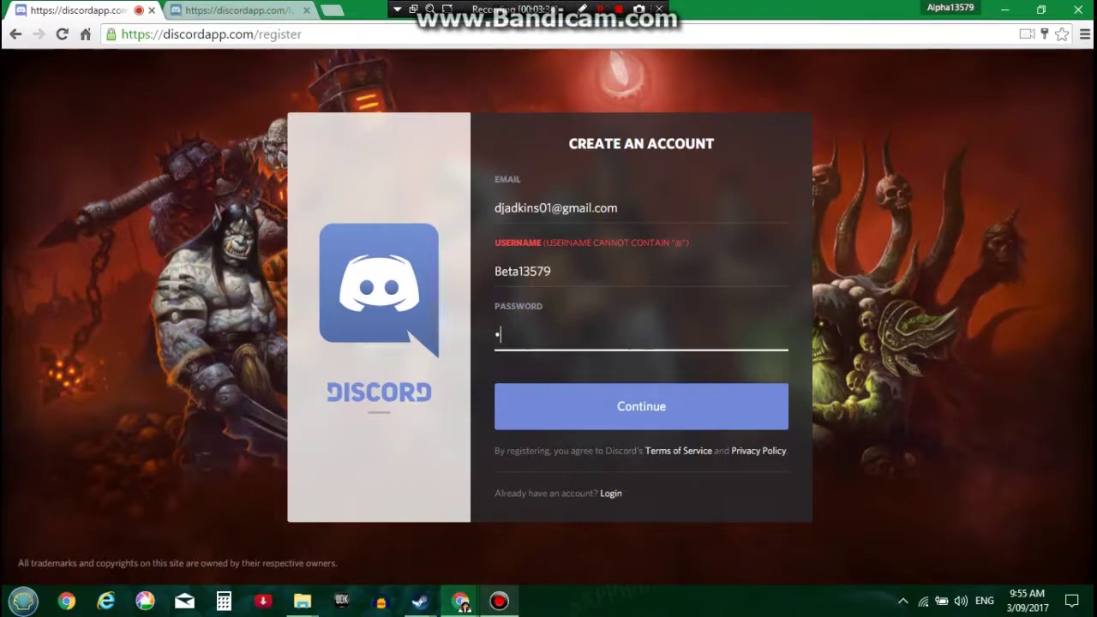
pyautogui.press('BackSpace')
pyautogui.press('BackSpace')
pyautogui.press('BackSpace')
pyautogui.press('BackSpace')
pyautogui.press('BackSpace')
pyautogui.press('BackSpace')
pyautogui.press('BackSpace')
pyautogui.press('BackSpace')
pyautogui.press('BackSpace')
pyautogui.press('BackSpace')
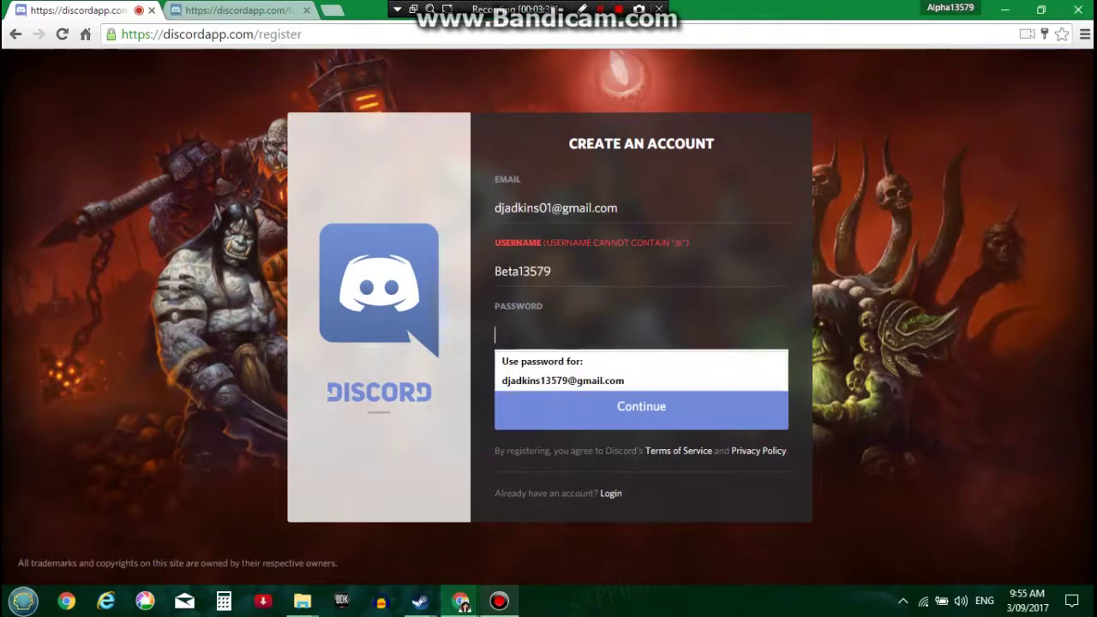
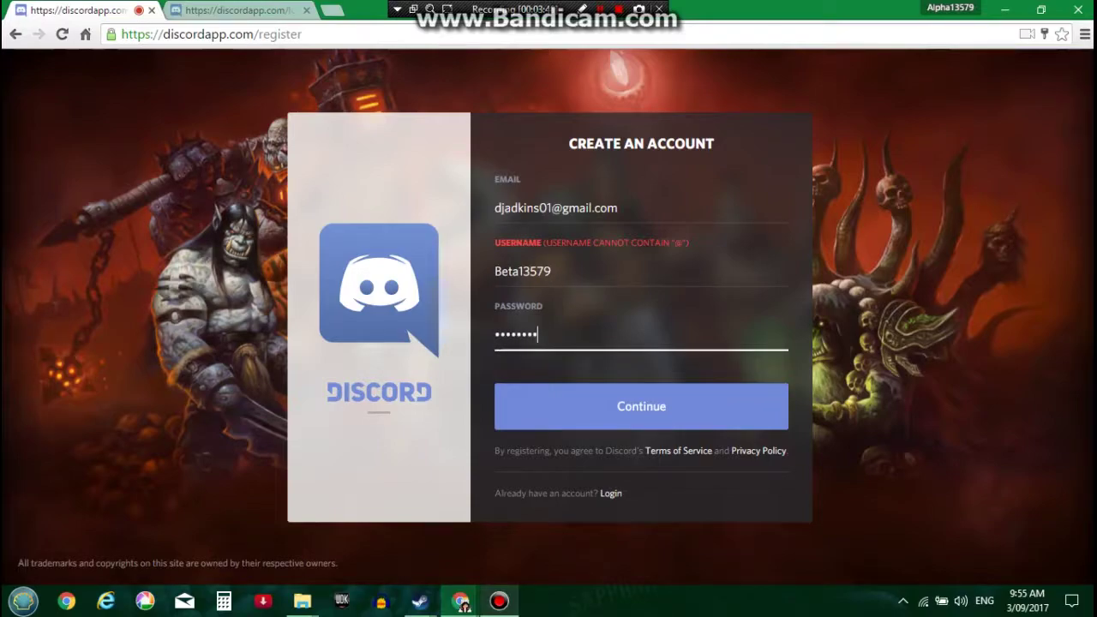
pyautogui.press('Return')
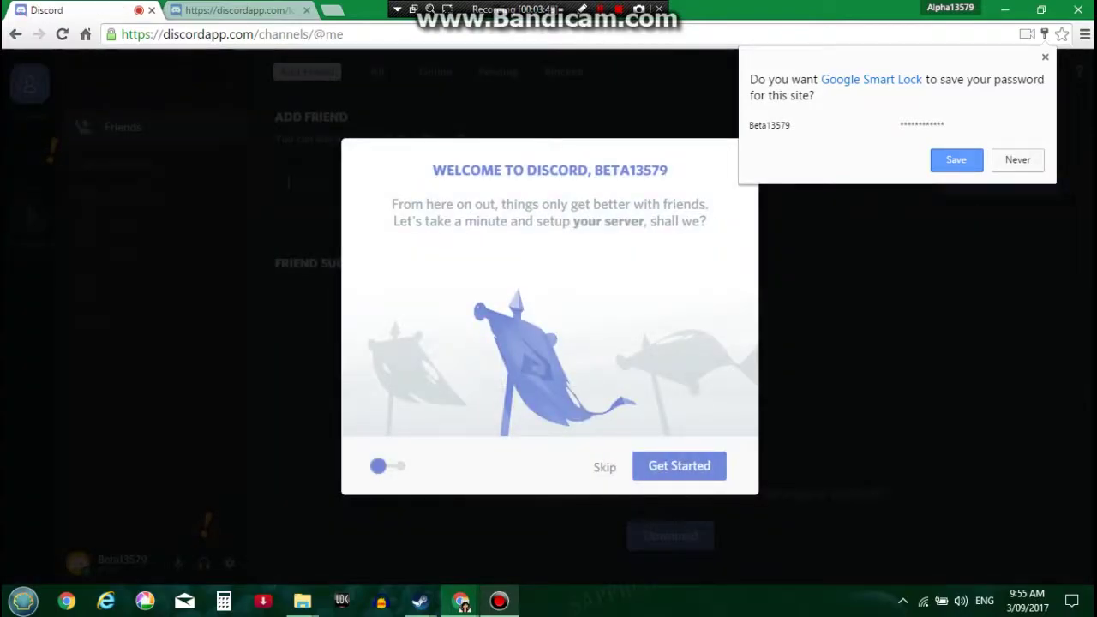
# Save the new password in the browser and dismiss the welcome and server-choice dialogs.
pyautogui.click(956, 160)
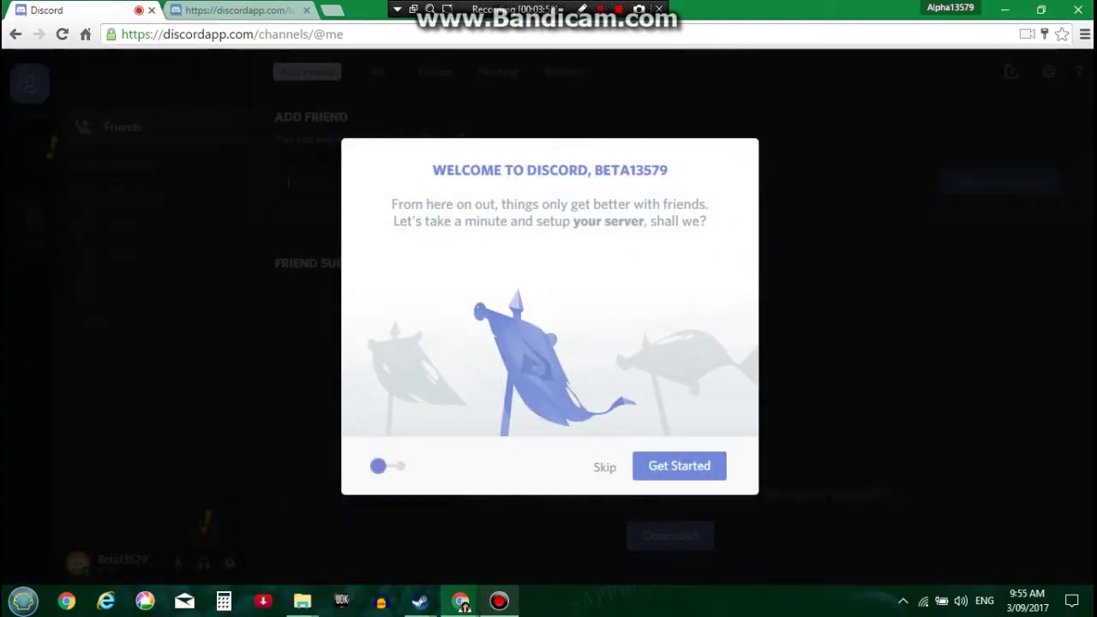
pyautogui.press('Escape')
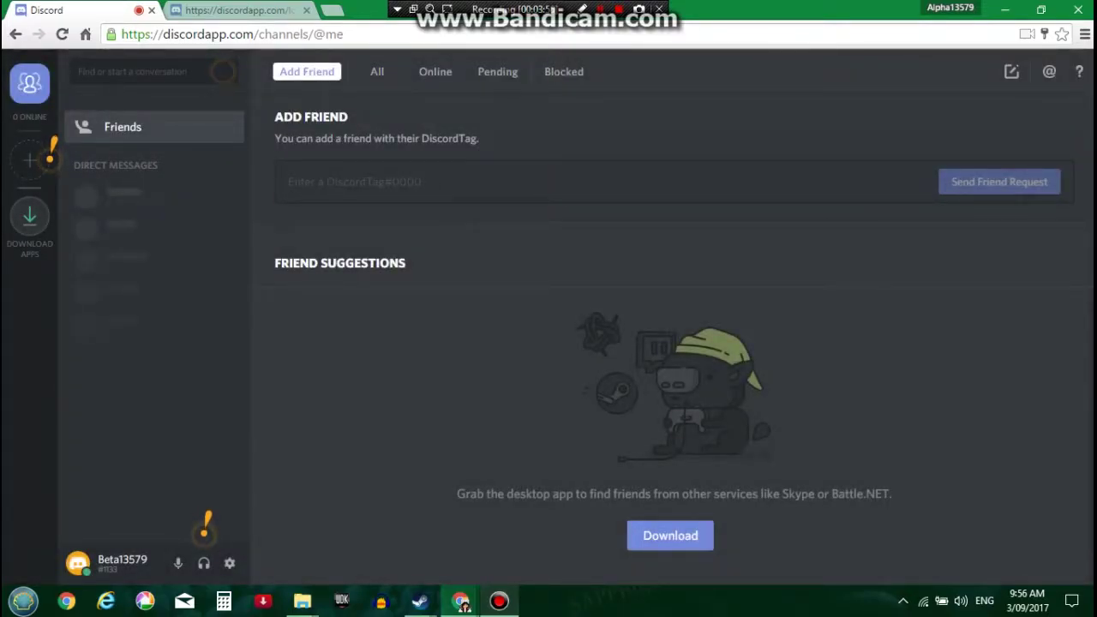
pyautogui.click(29, 160)
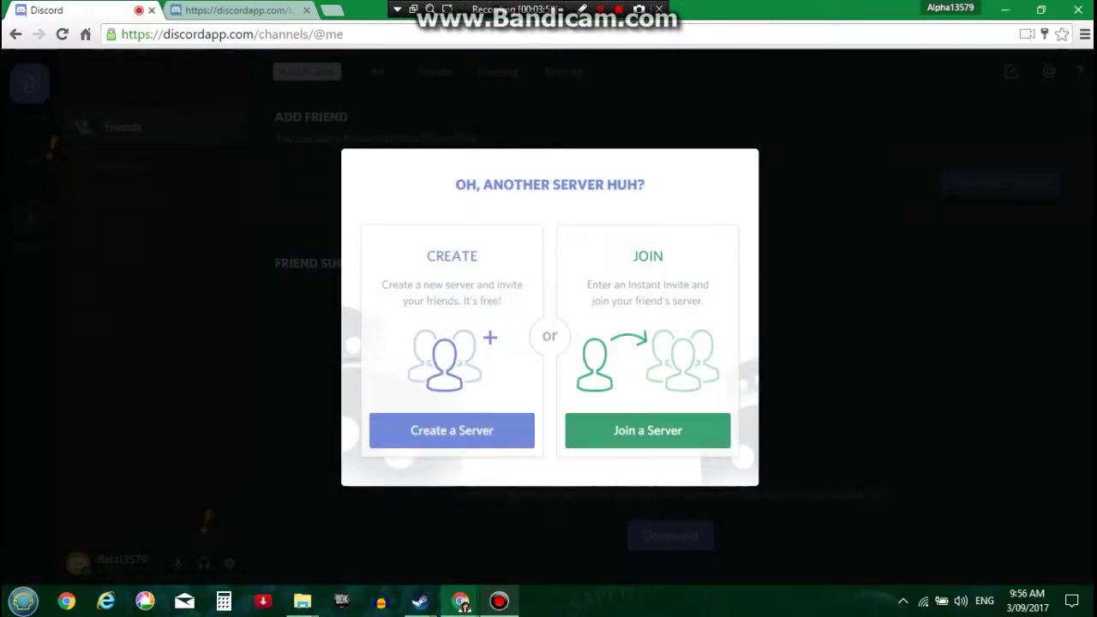
pyautogui.press('Escape')
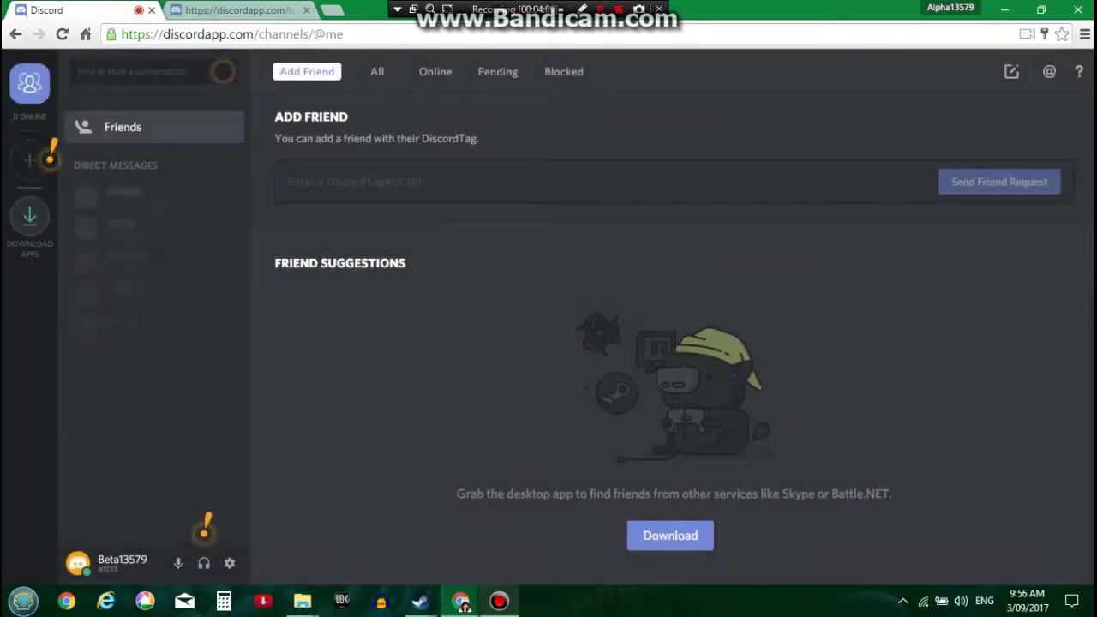
# Log into the new account on the second Discord tab and dismiss its welcome dialog.
pyautogui.hotkey('ctrl', 'Tab')
pyautogui.press('Return')
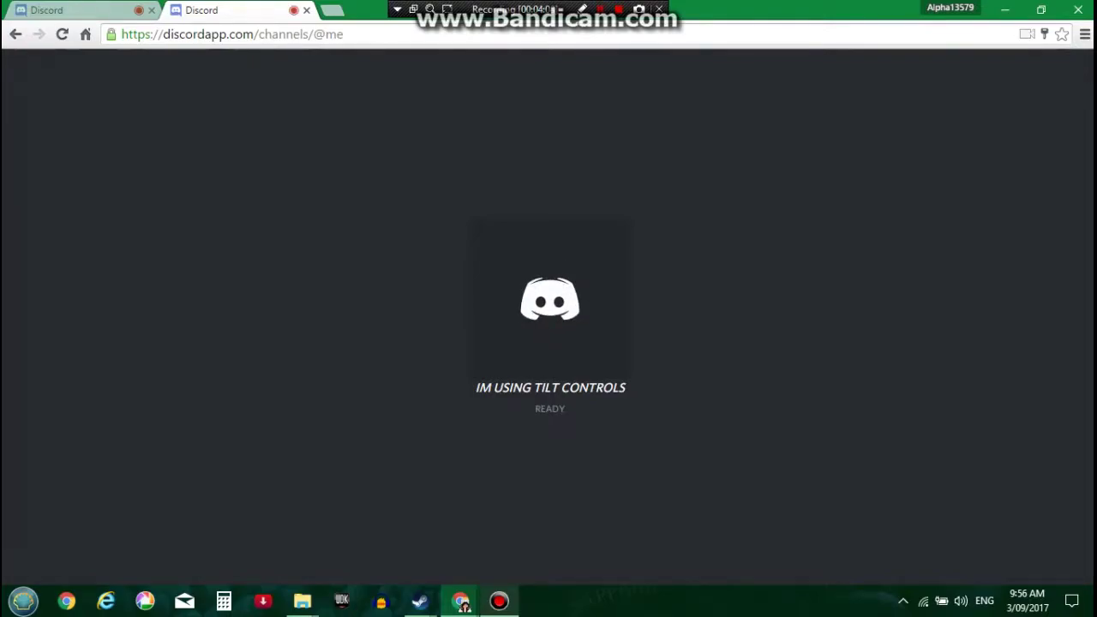
pyautogui.hotkey('ctrl', 'shift', 'Tab')
pyautogui.hotkey('ctrl', 'Tab')
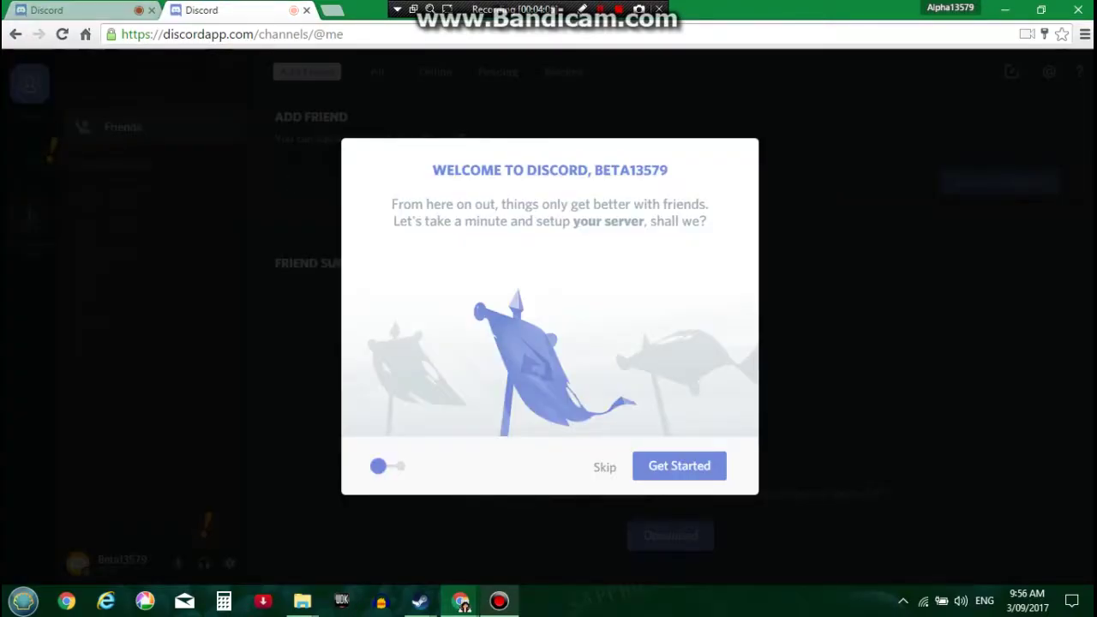
pyautogui.press('Escape')
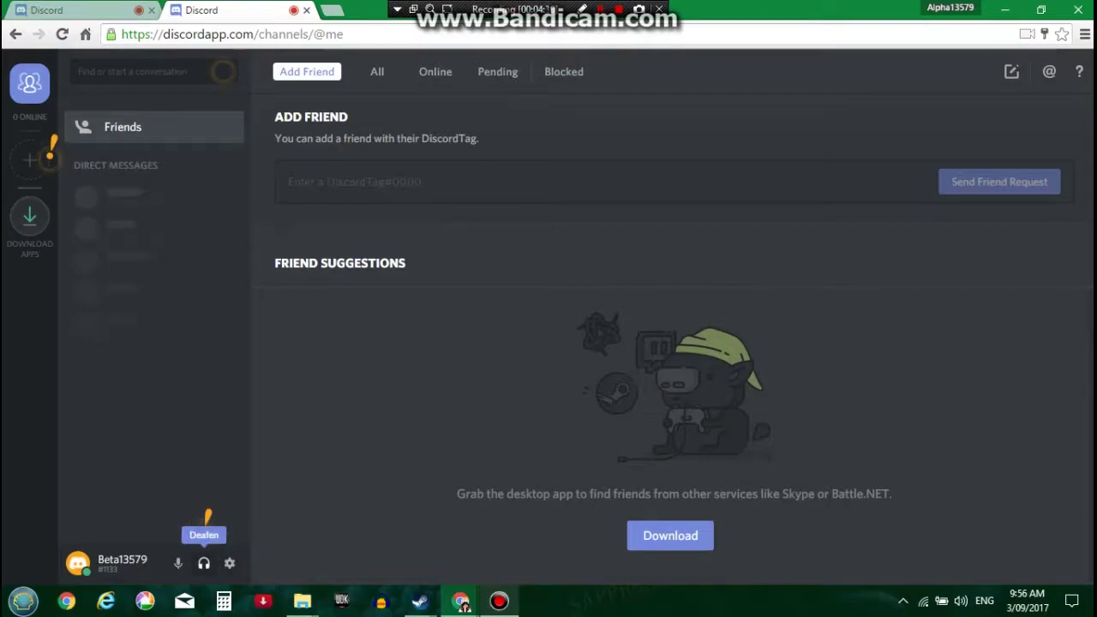
# Dismiss the voice controls, create-server and private conversation tutorial tips.
pyautogui.click(205, 524)
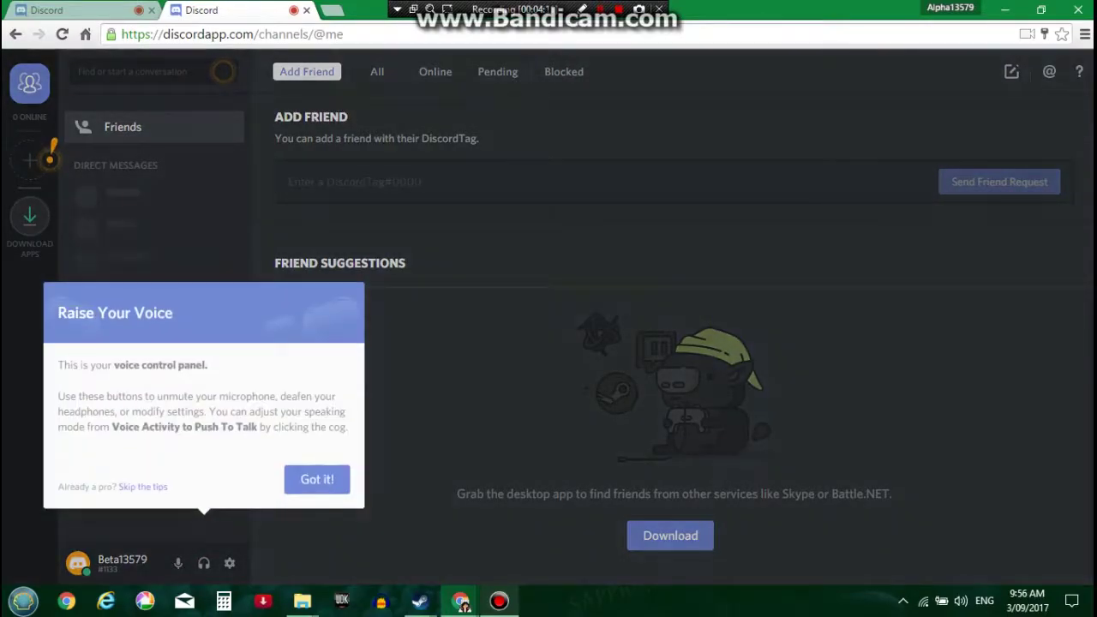
pyautogui.click(316, 477)
pyautogui.click(50, 154)
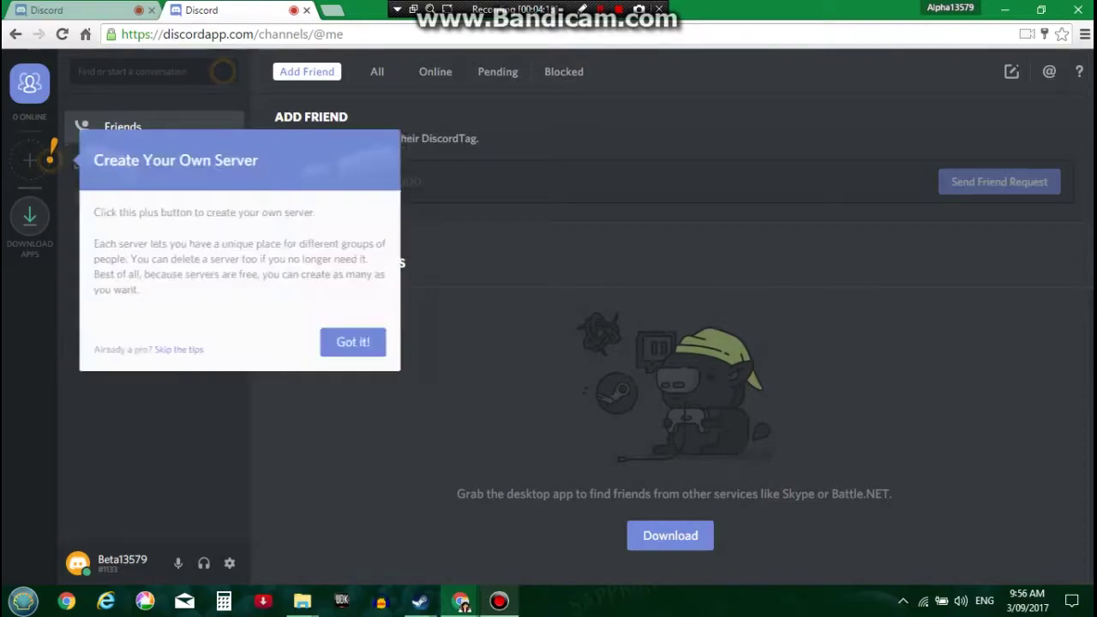
pyautogui.click(338, 342)
pyautogui.click(222, 71)
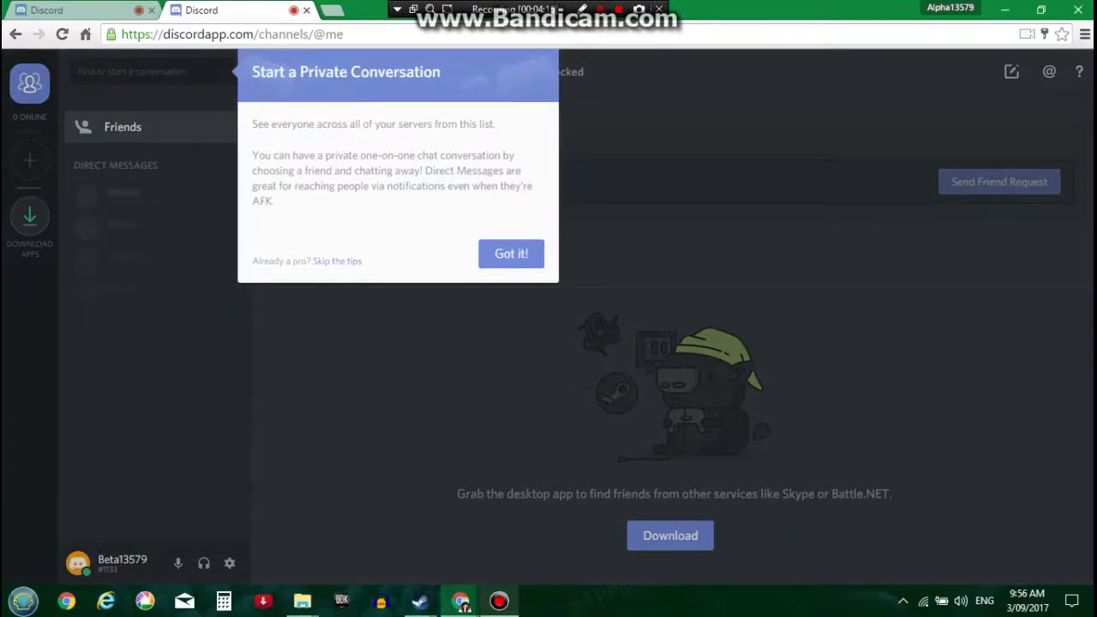
pyautogui.click(513, 255)
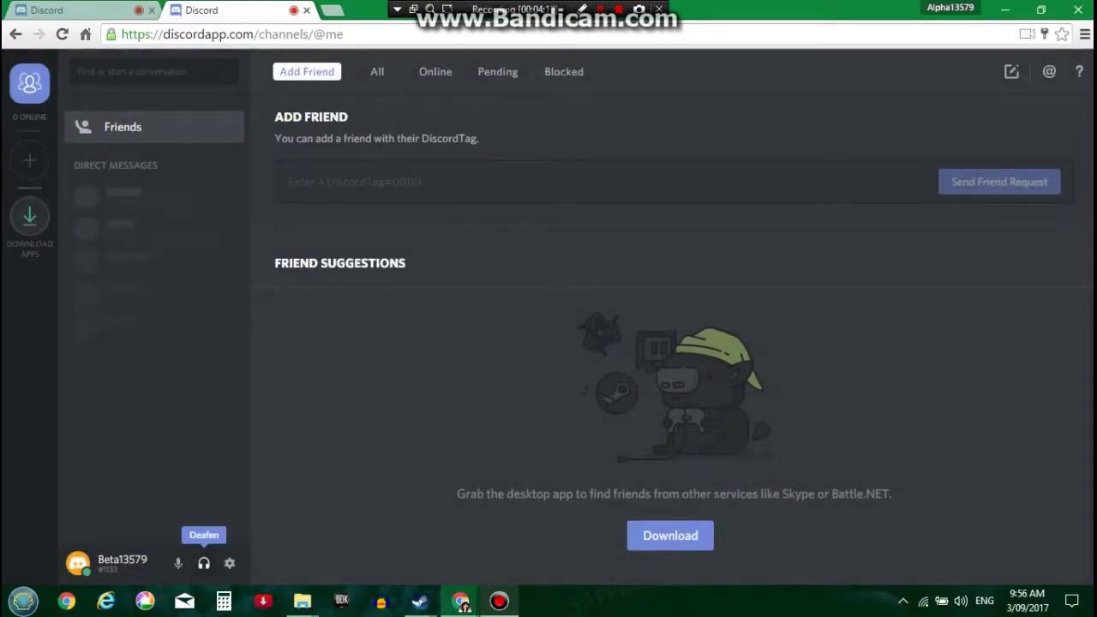
# Review User Settings and cancel the log-out prompt to stay signed in.
pyautogui.click(230, 563)
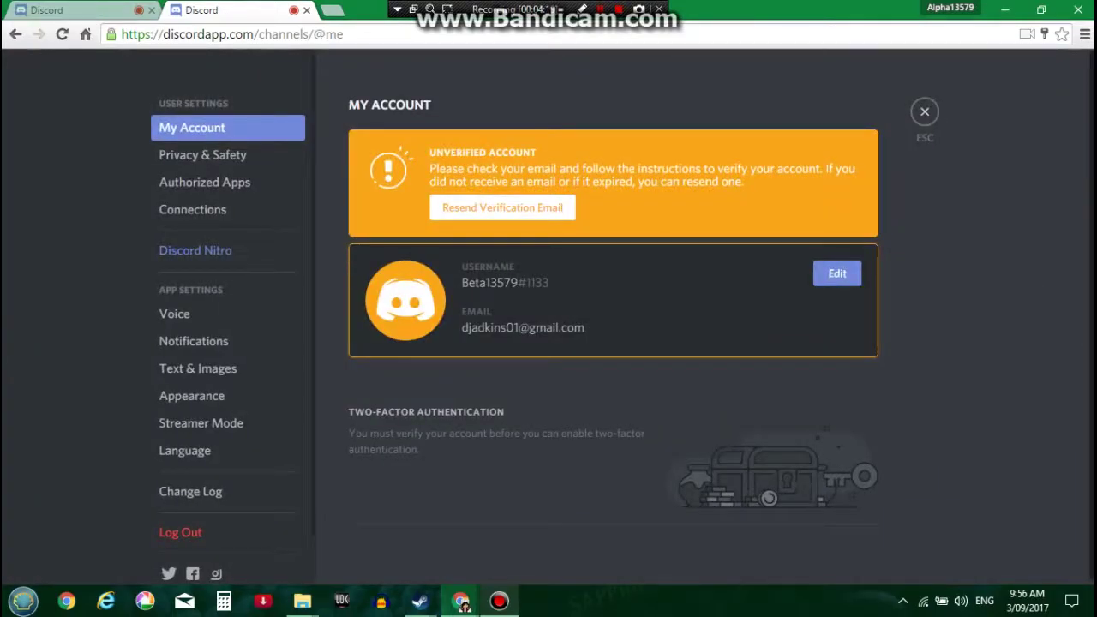
pyautogui.click(180, 532)
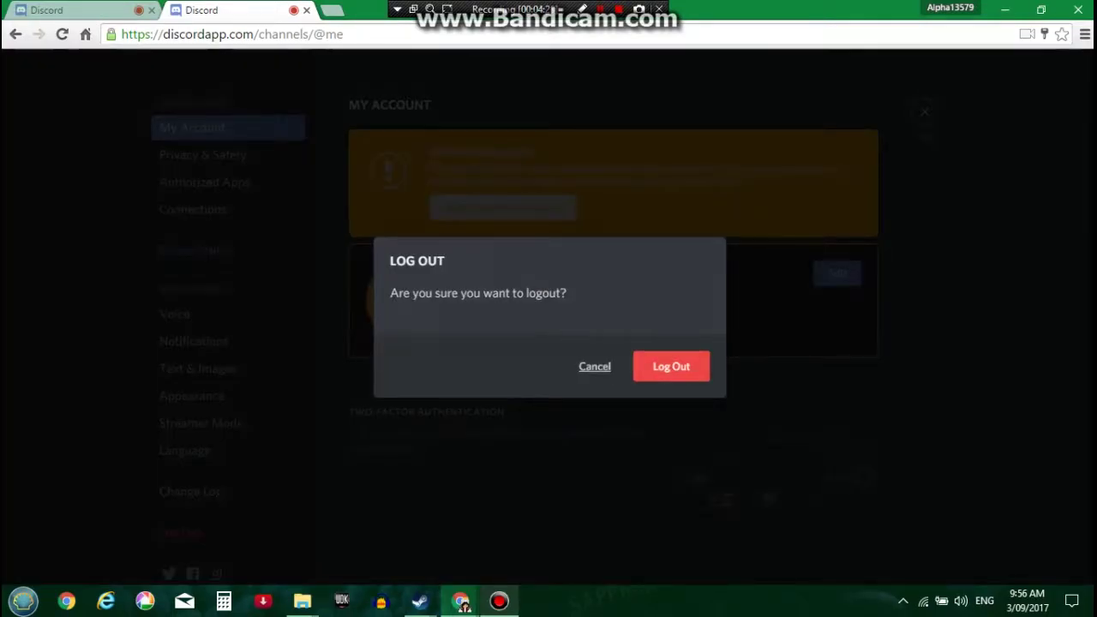
pyautogui.click(596, 366)
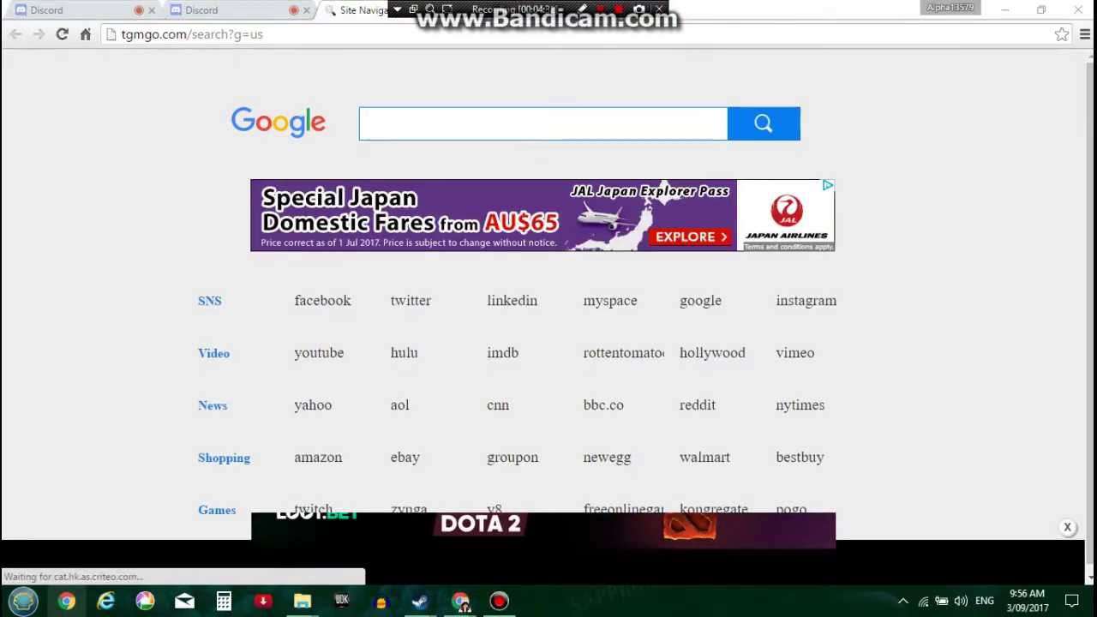
# Open Gmail in a tab and view the inbox's Social category.
pyautogui.moveTo(517, 7); pyautogui.dragTo(766, 7)
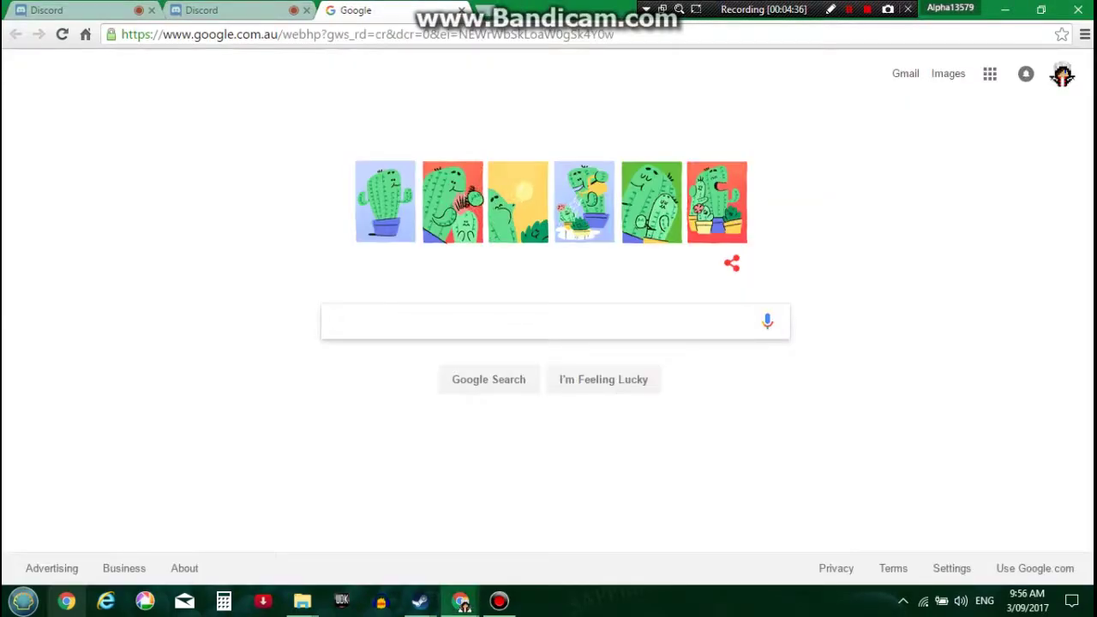
pyautogui.click(906, 73)
pyautogui.moveTo(754, 9); pyautogui.dragTo(590, 8)
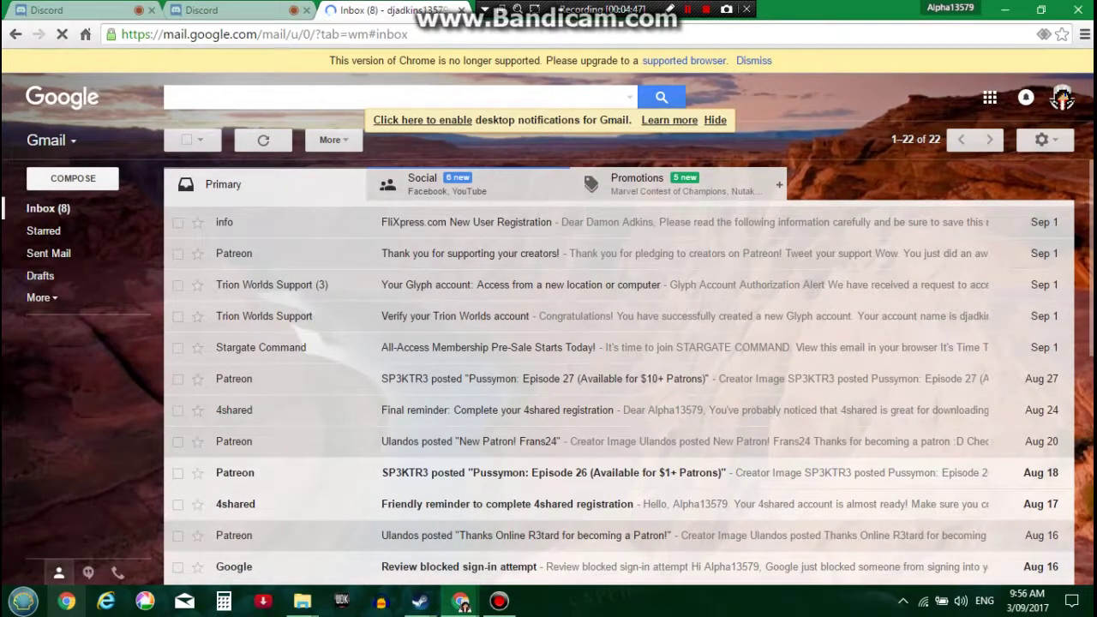
pyautogui.click(422, 183)
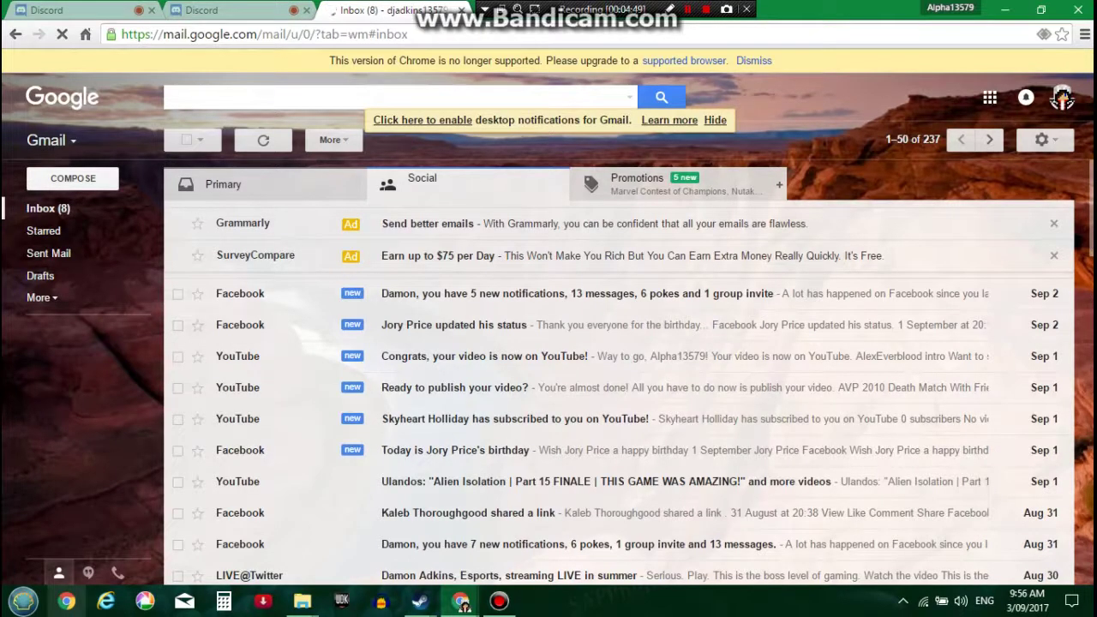
# Resend Discord's verification email, then switch Gmail to the other Google account.
pyautogui.click(202, 10)
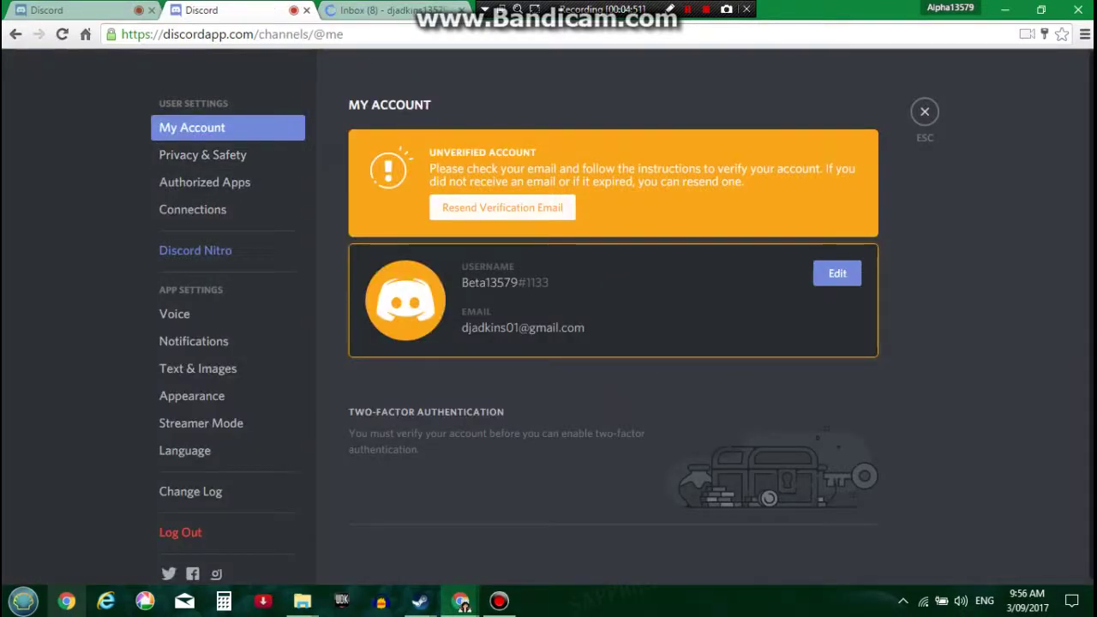
pyautogui.click(503, 207)
pyautogui.click(672, 373)
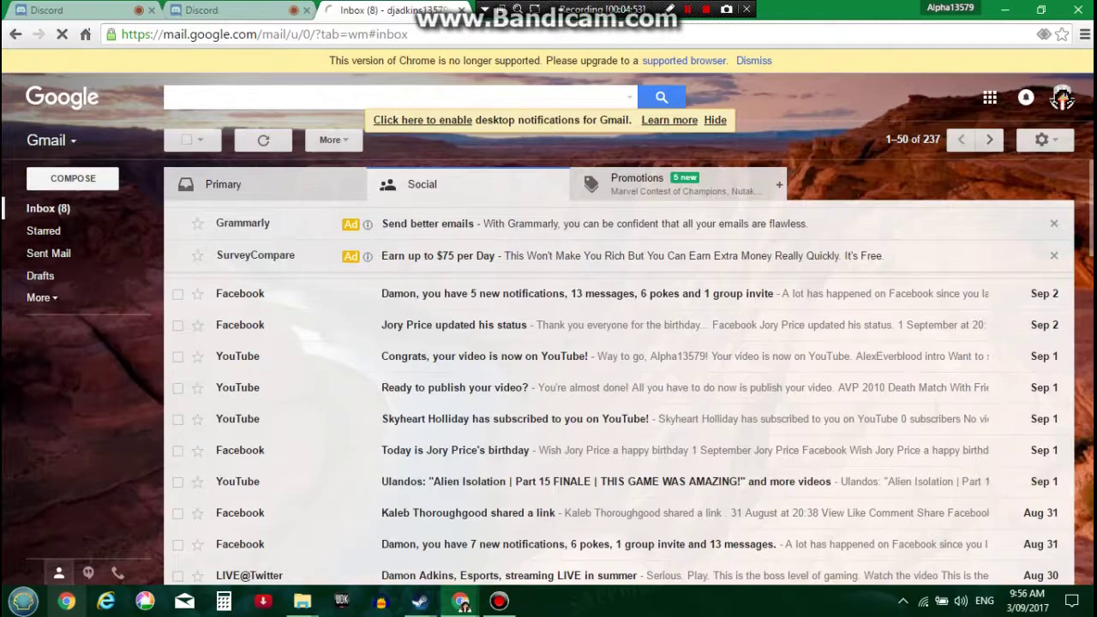
pyautogui.click(390, 9)
pyautogui.click(1062, 98)
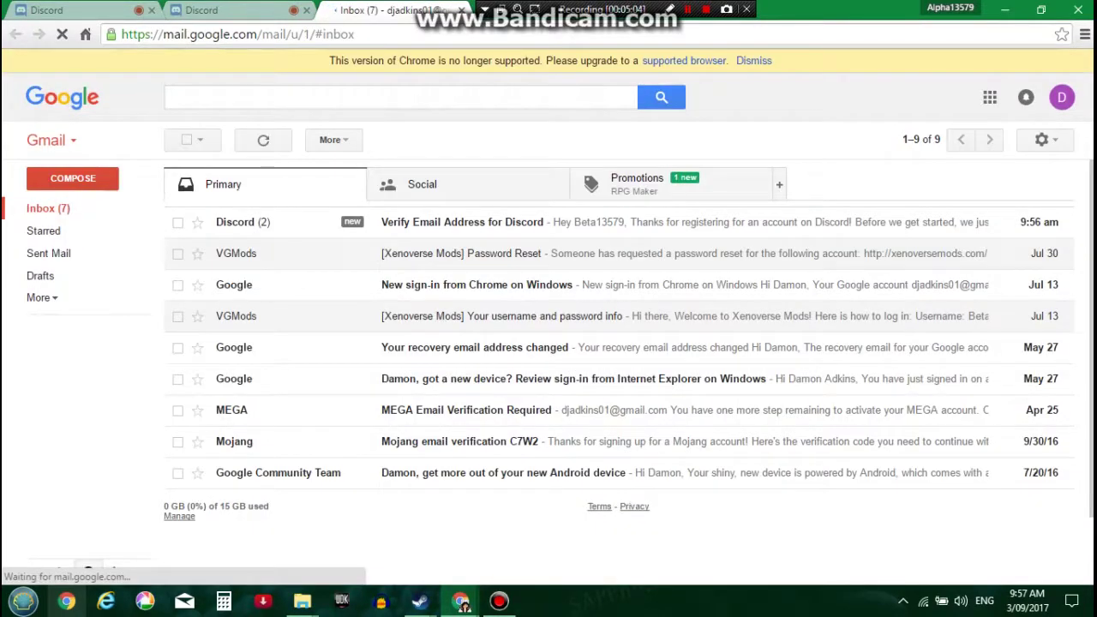
# Open the 'Verify Email Address for Discord' message and scroll to its Verify Email button.
pyautogui.press('Return')
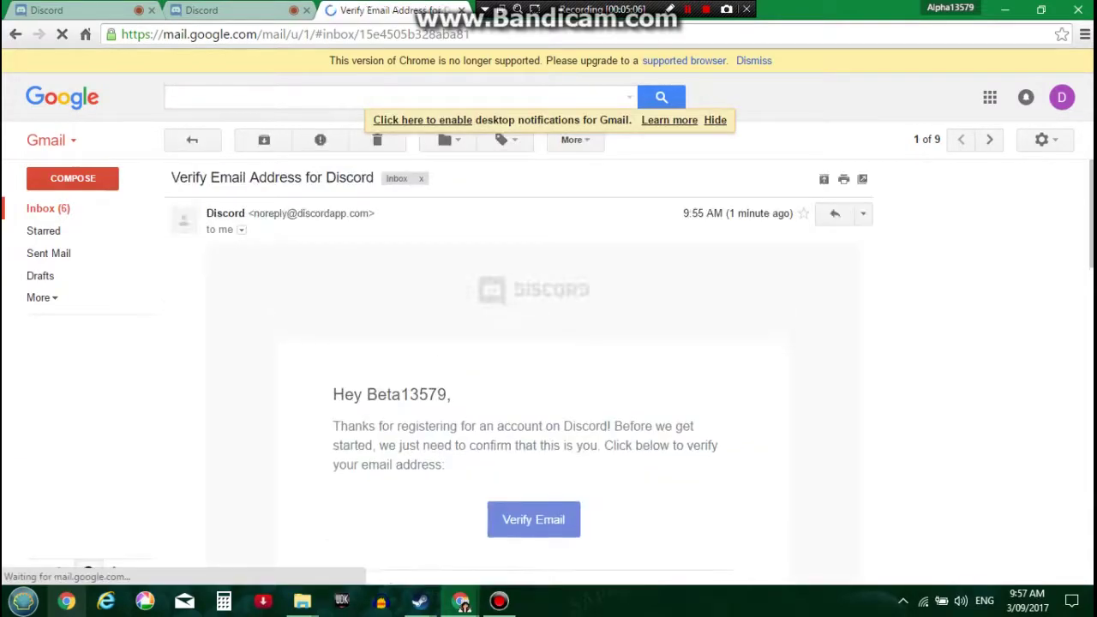
pyautogui.scroll(-2, 533, 360)
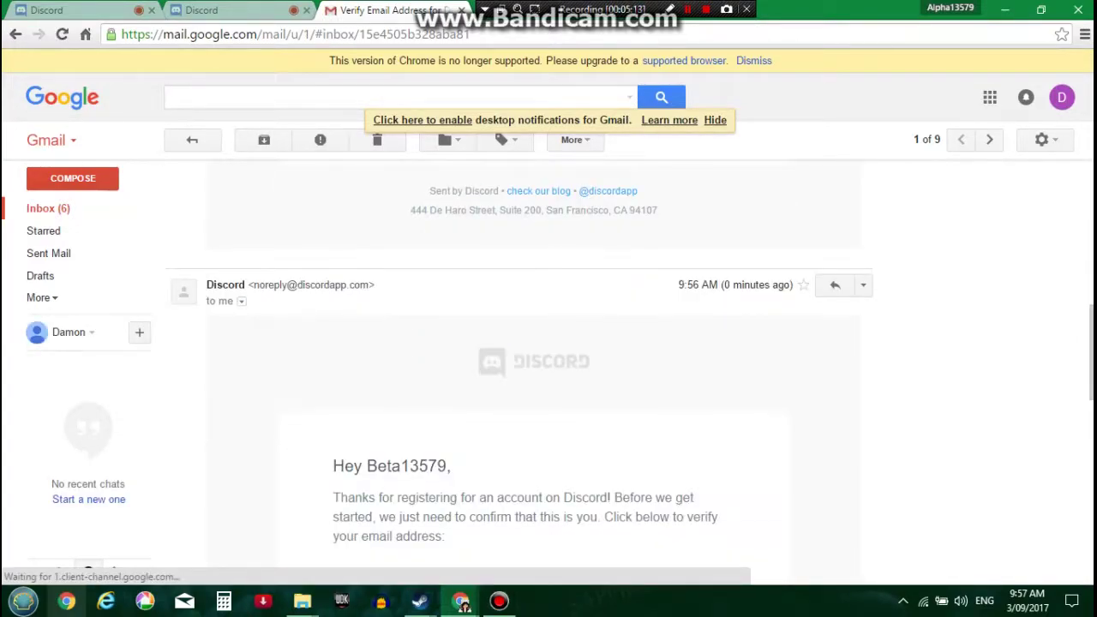
pyautogui.scroll(-5, 533, 369)
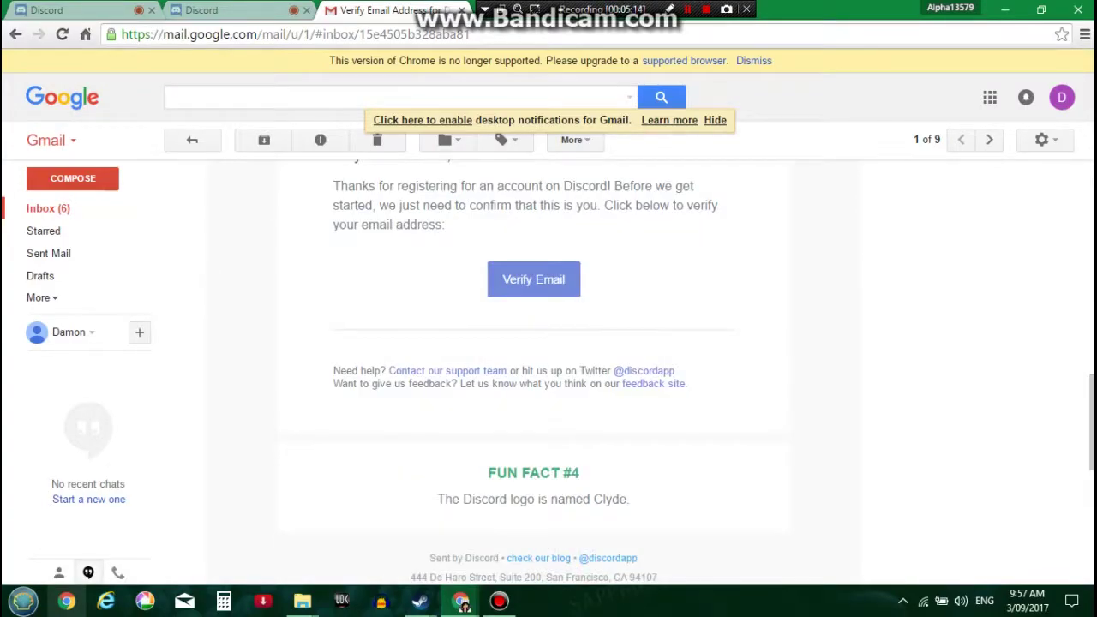
pyautogui.scroll(1, 533, 369)
pyautogui.scroll(6, 533, 368)
pyautogui.scroll(-4, 533, 368)
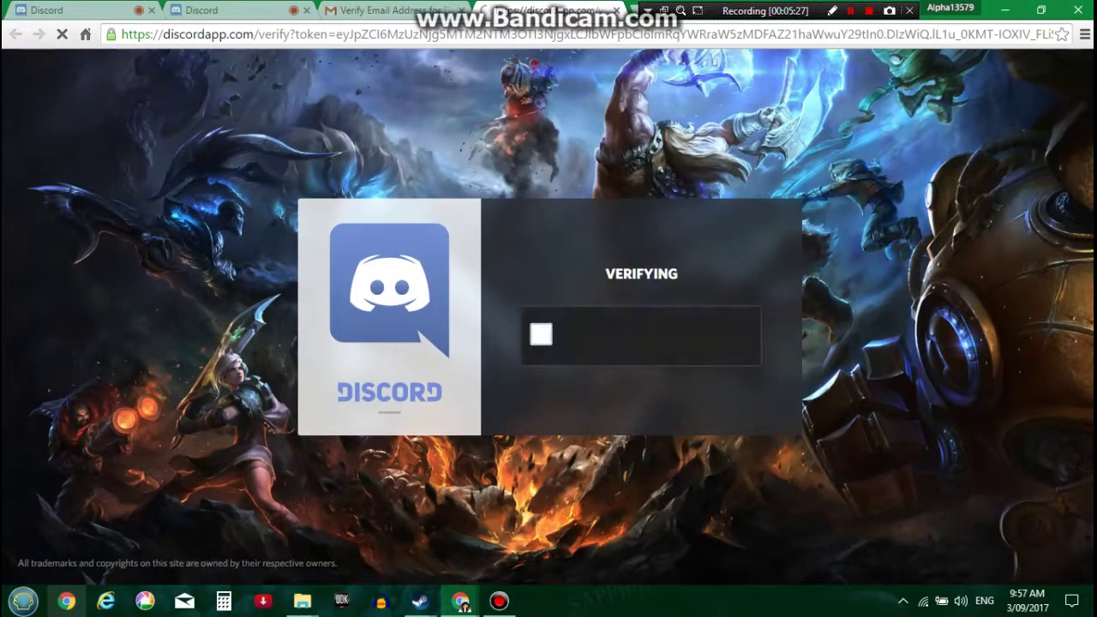
# Pass the reCAPTCHA check, close the duplicate tab, and log in to the other account via User Settings.
pyautogui.click(541, 334)
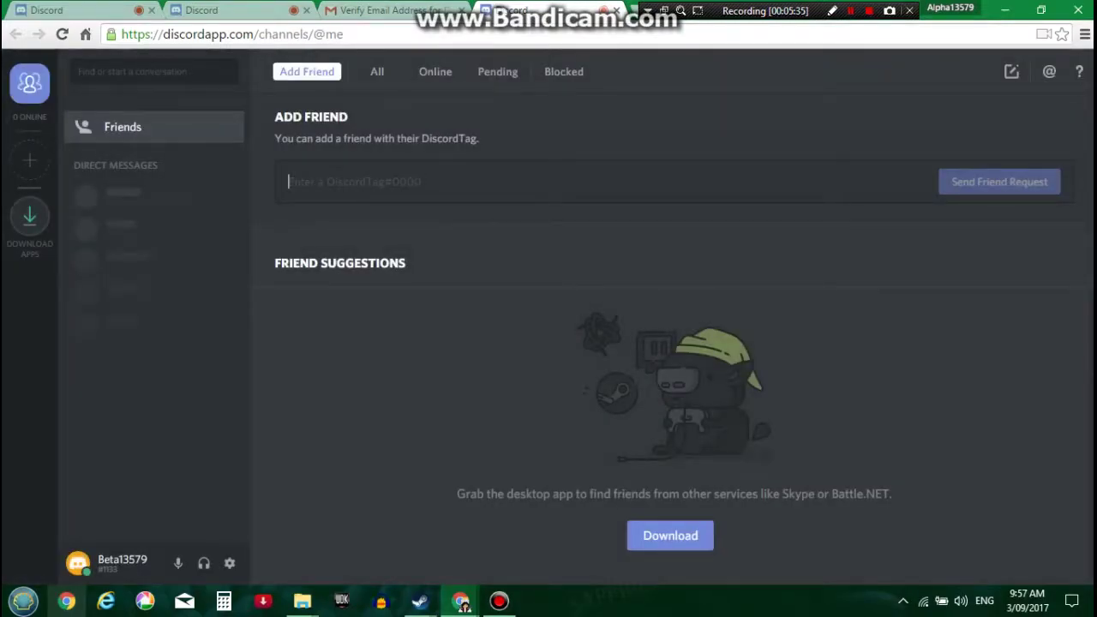
pyautogui.hotkey('ctrl', 'w')
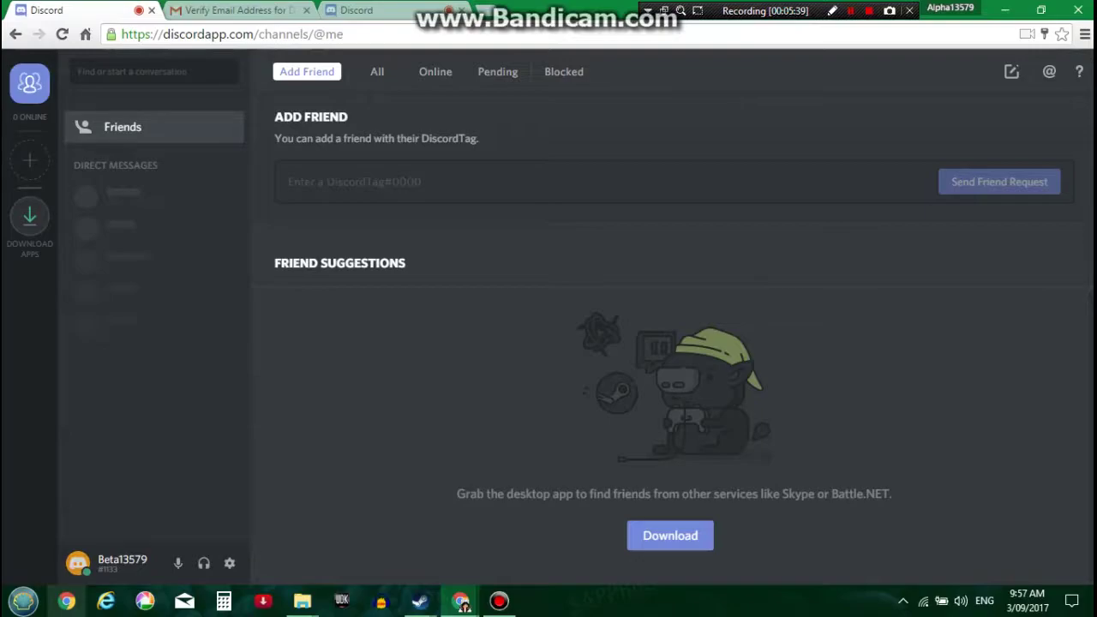
pyautogui.click(78, 563)
pyautogui.click(229, 563)
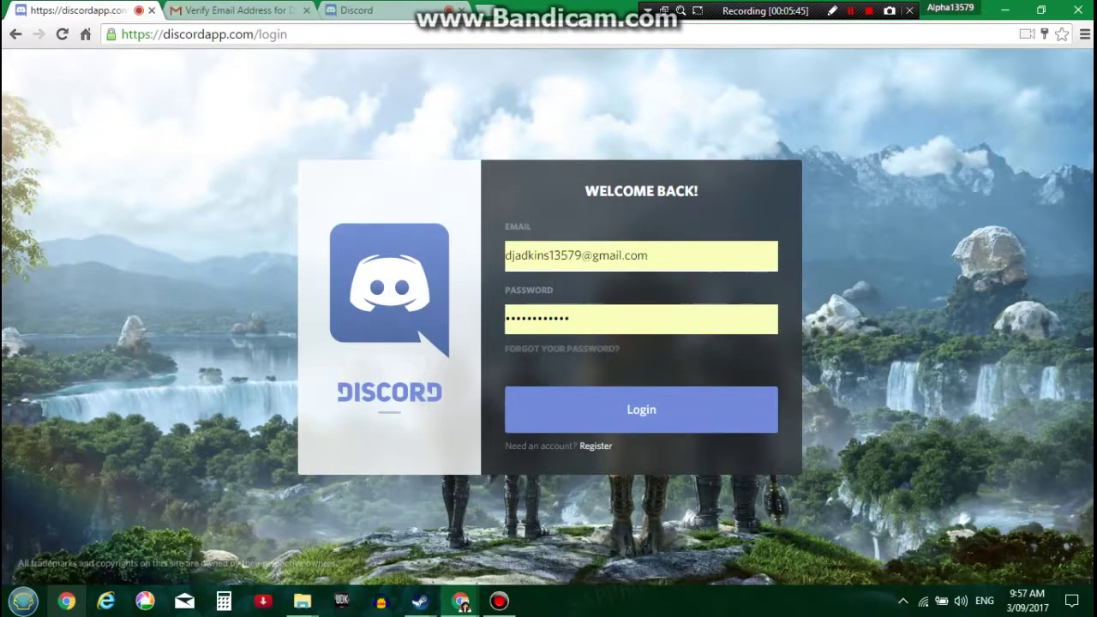
pyautogui.press('Return')
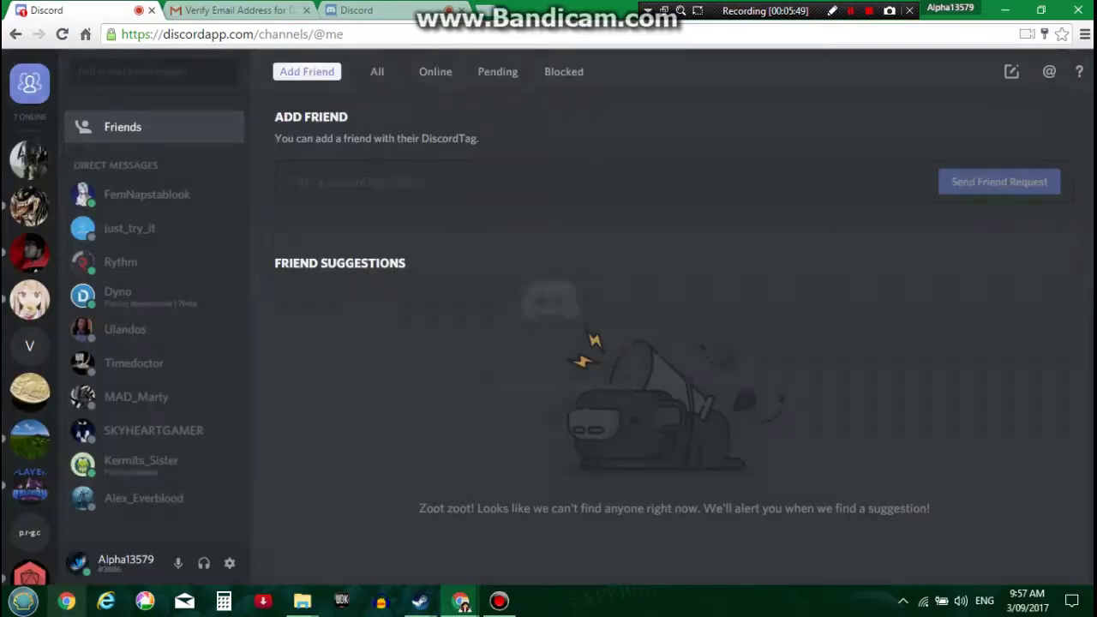
# Browse the AVP and RecallGaming servers on the original account's tab.
pyautogui.click(29, 159)
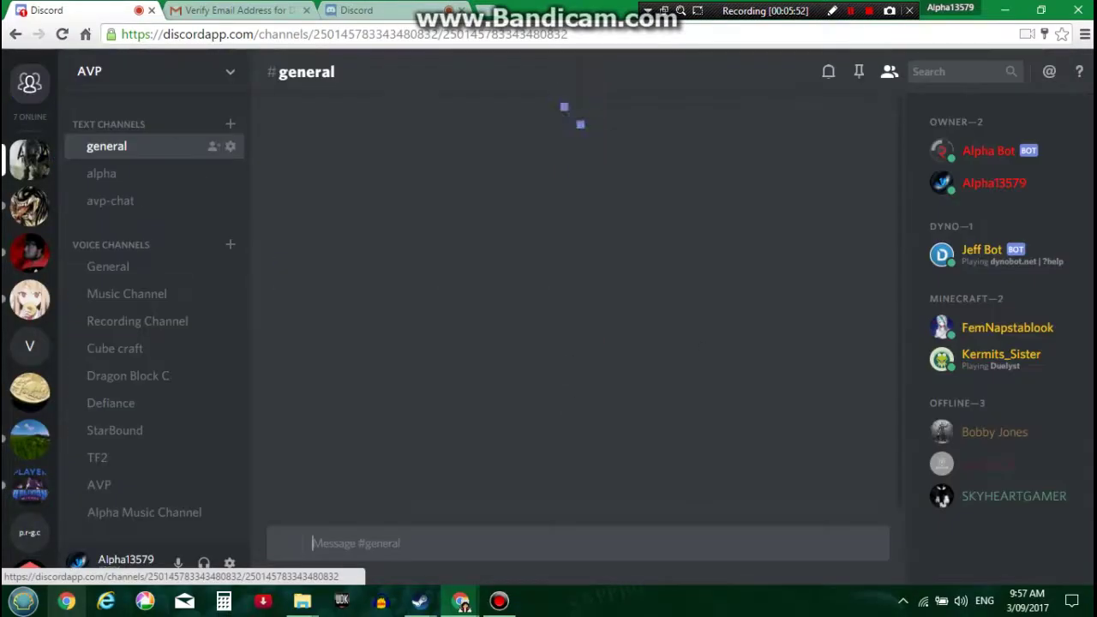
pyautogui.hotkey('ctrl', '3')
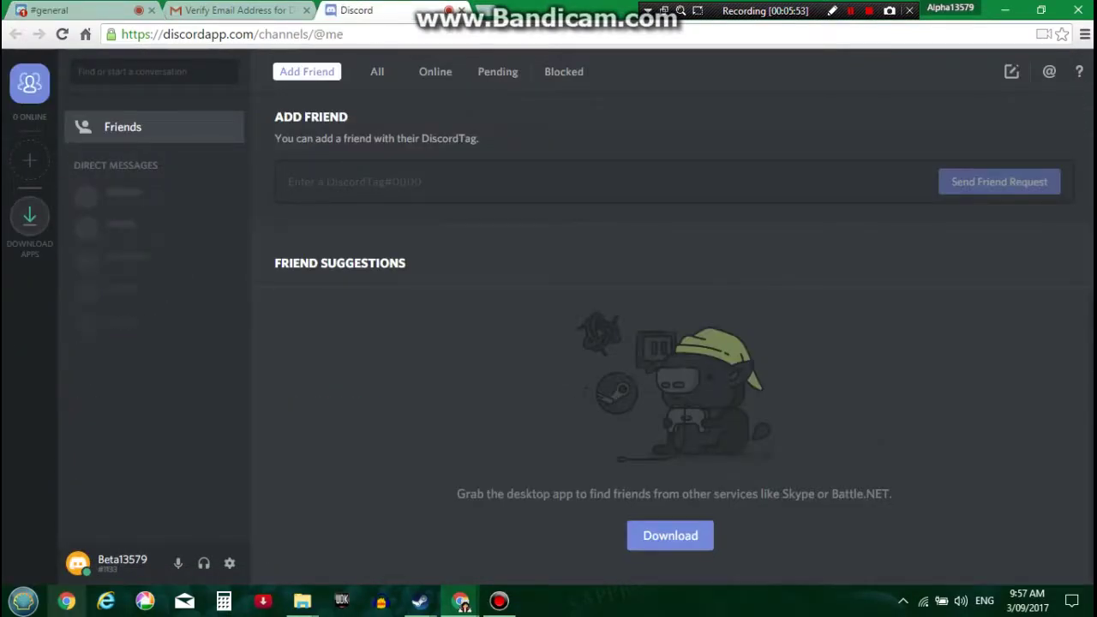
pyautogui.moveTo(766, 16); pyautogui.dragTo(745, 16)
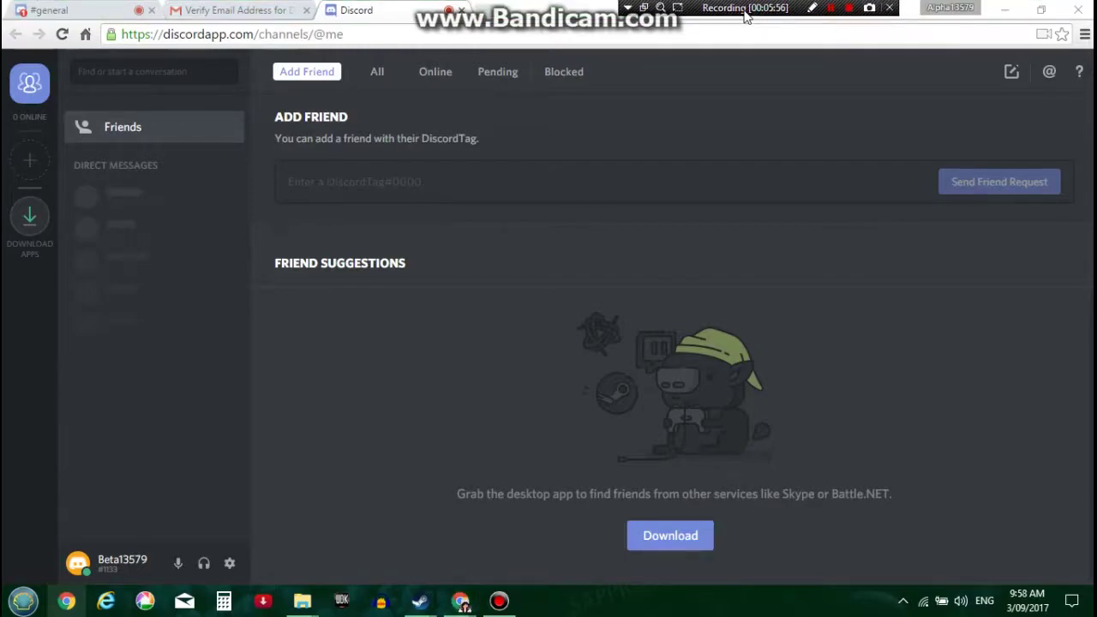
pyautogui.hotkey('alt', 'Tab')
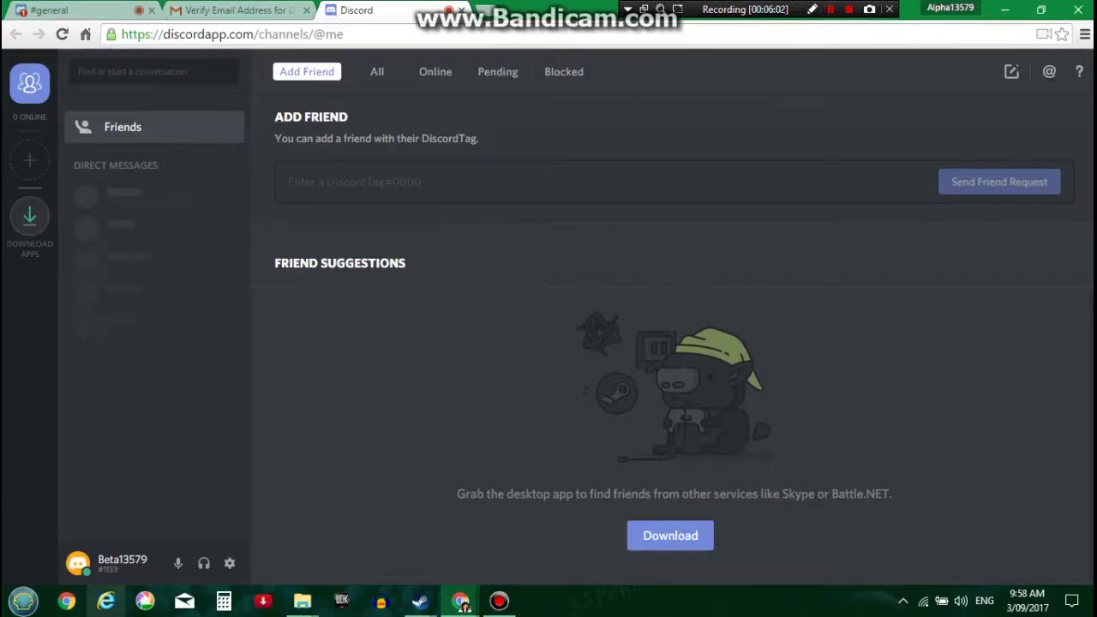
pyautogui.hotkey('ctrl', '1')
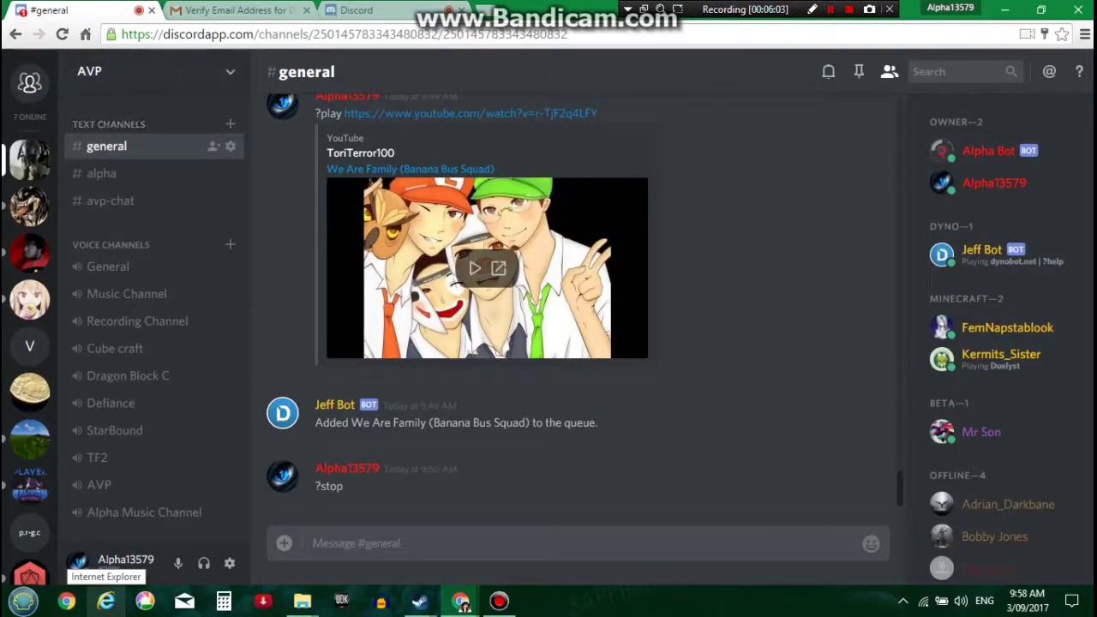
pyautogui.scroll(-3, 30, 403)
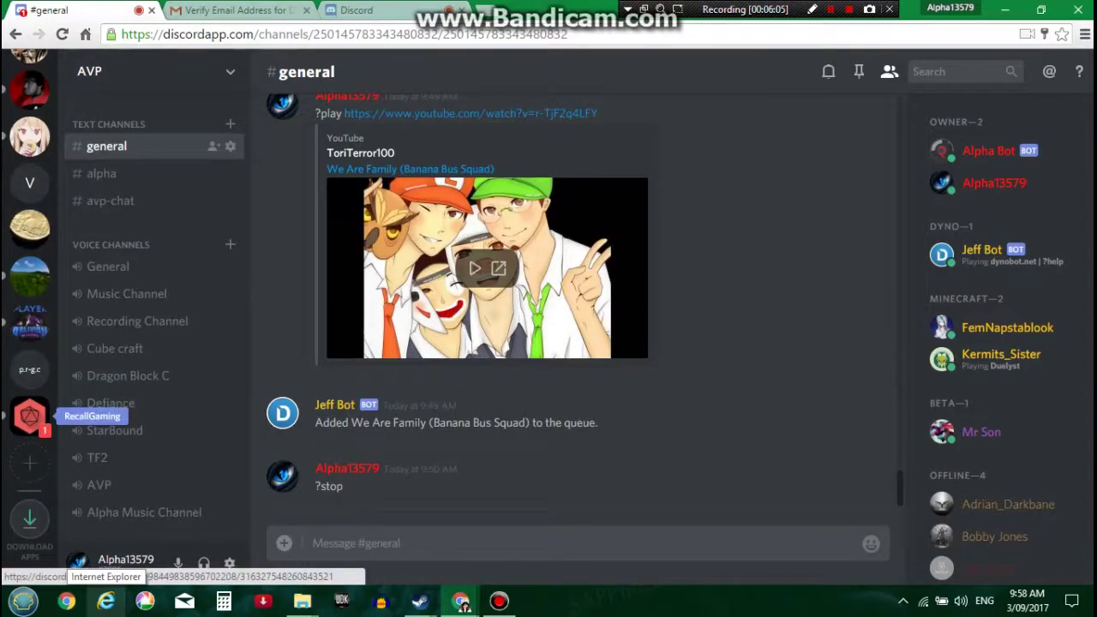
pyautogui.click(30, 416)
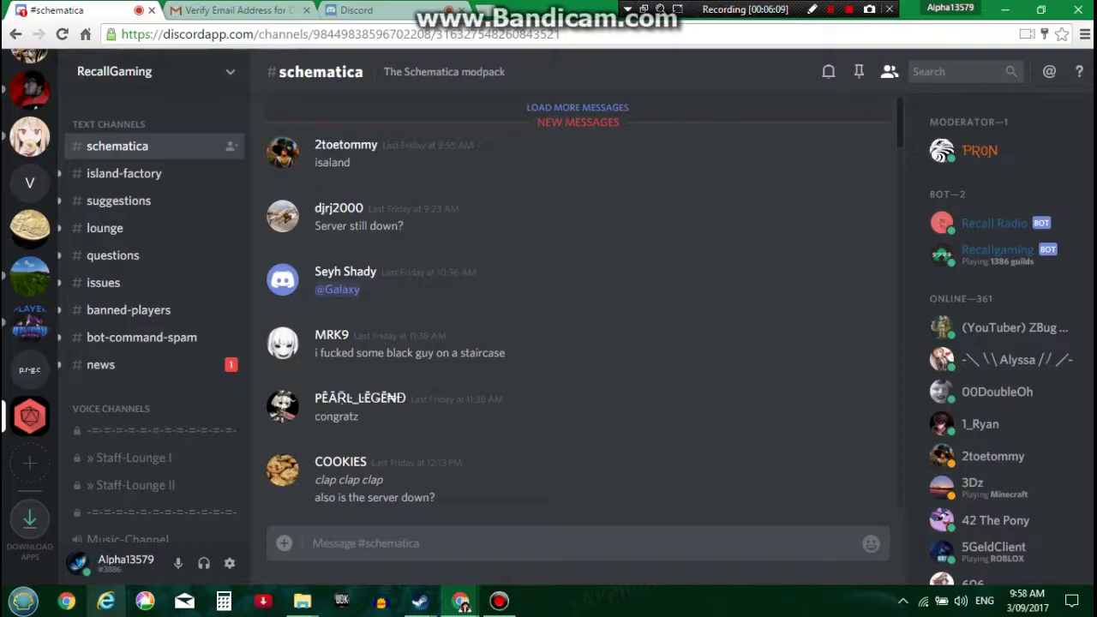
pyautogui.scroll(3, 30, 266)
pyautogui.hotkey('ctrl', '3')
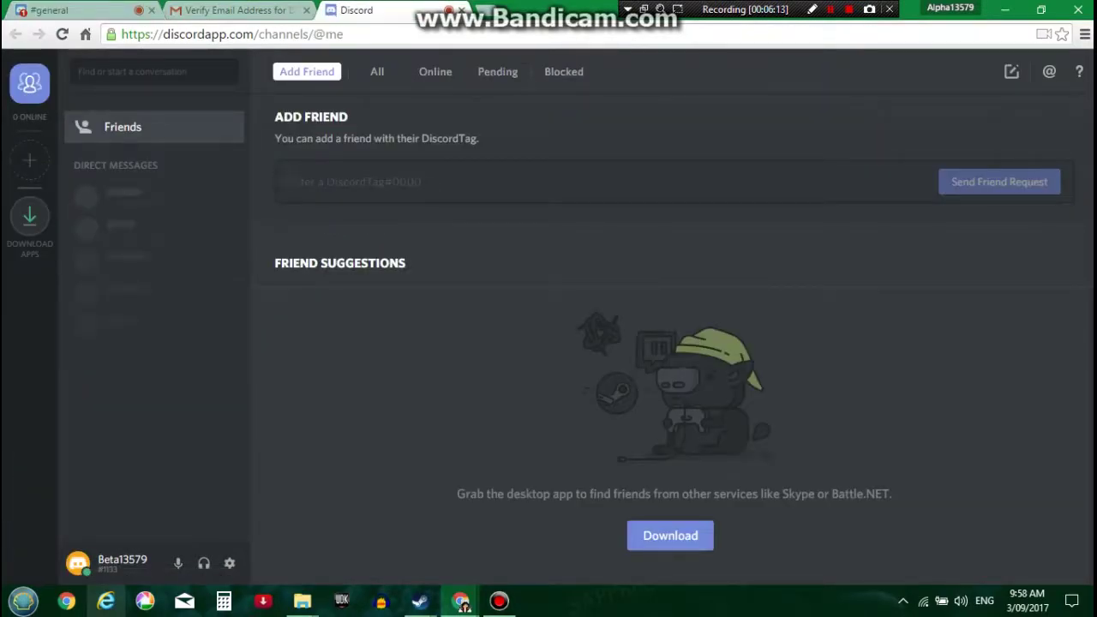
pyautogui.write('Alpha1357')
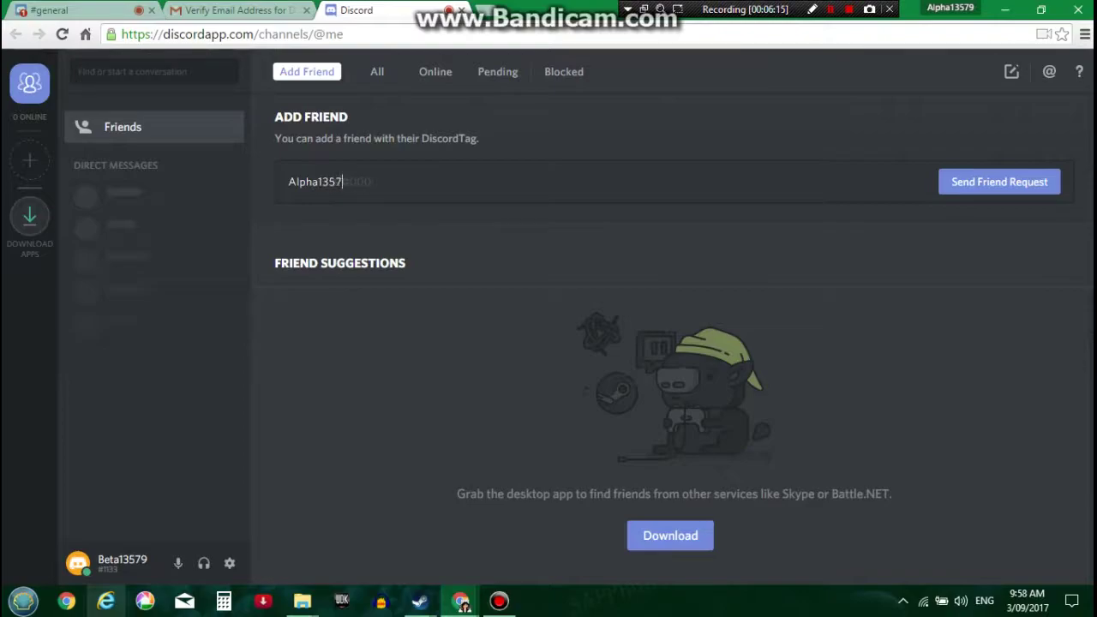
pyautogui.write('9#3886')
pyautogui.hotkey('ctrl', '1')
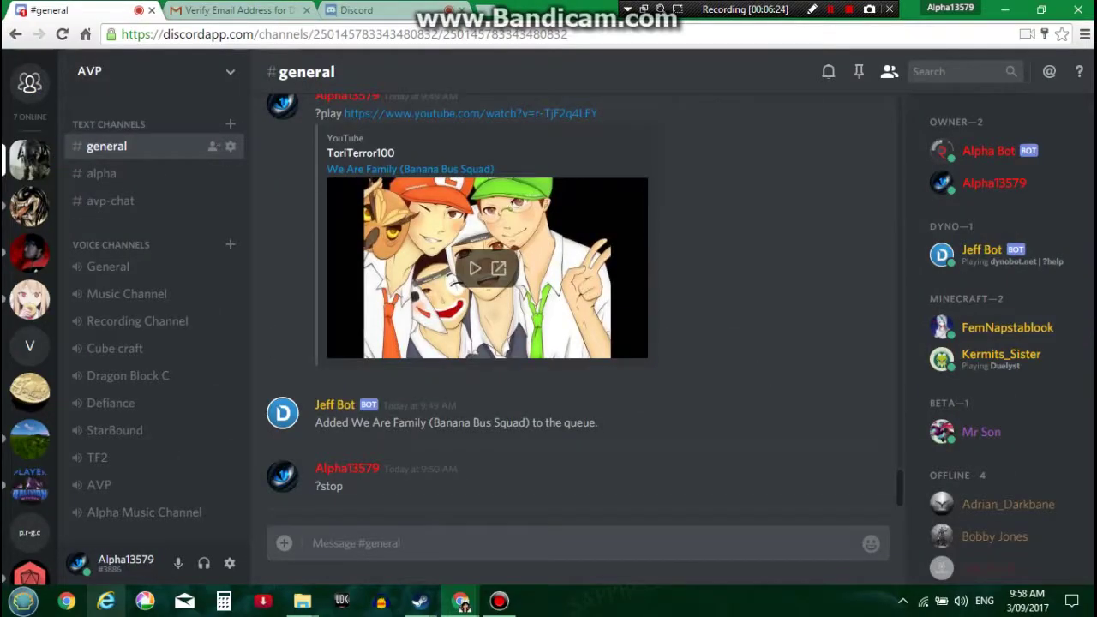
pyautogui.hotkey('ctrl', '3')
pyautogui.press('Return')
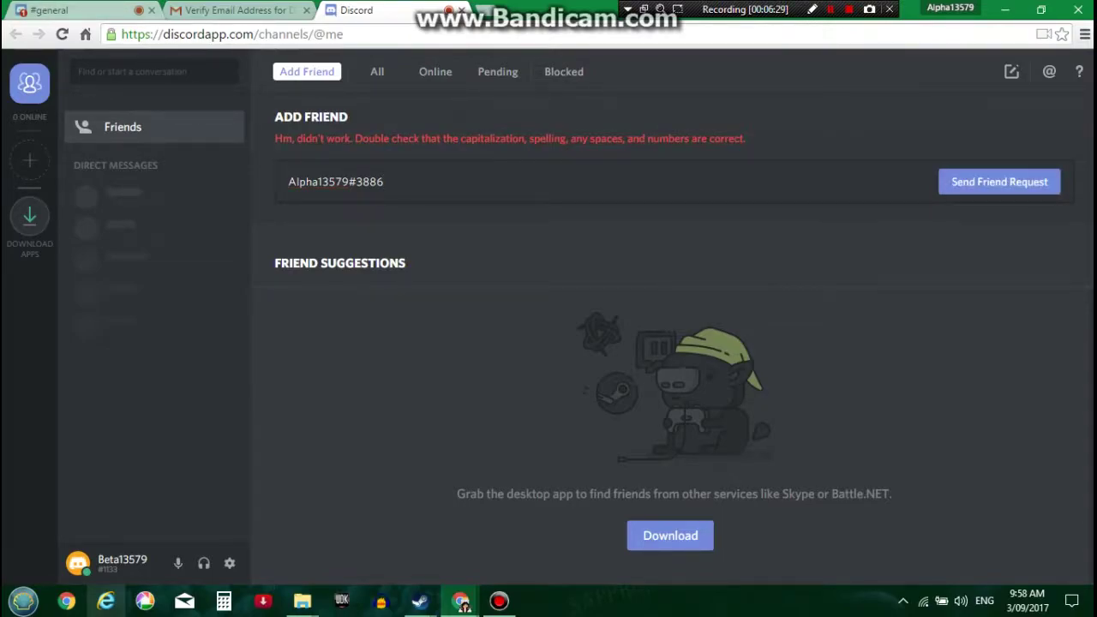
pyautogui.hotkey('ctrl', 'Tab')
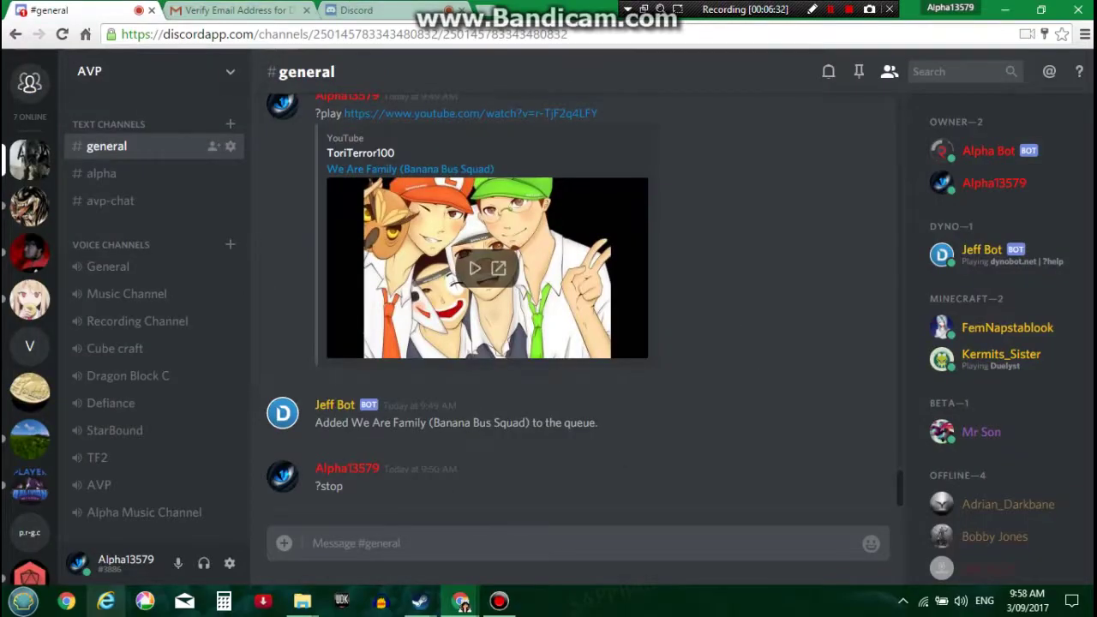
pyautogui.hotkey('ctrl', 'shift', 'Tab')
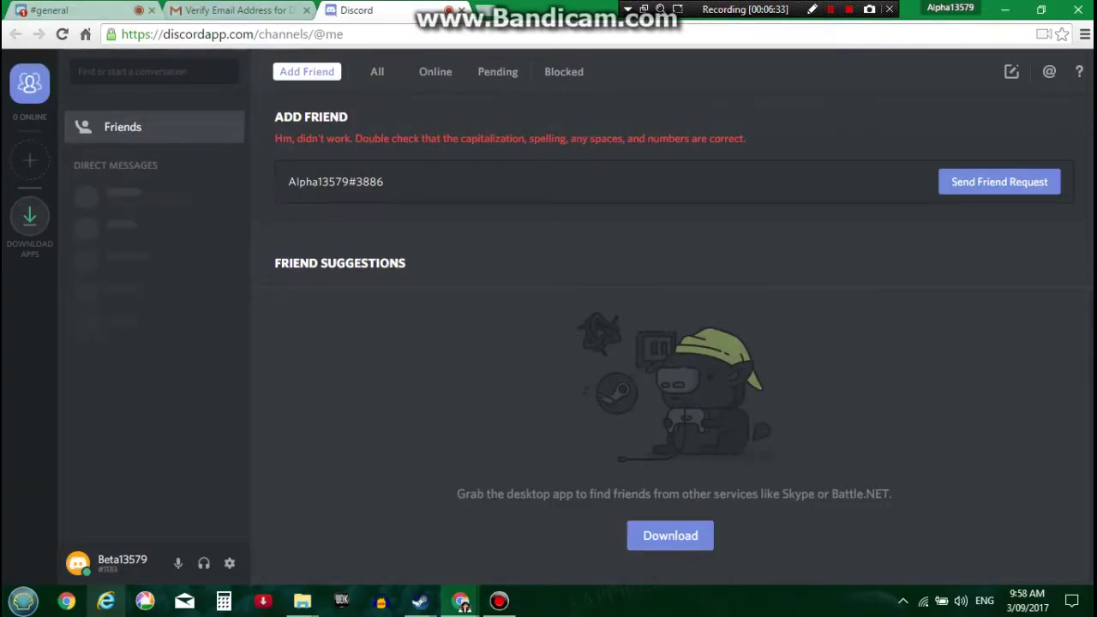
pyautogui.hotkey('ctrl', 'Tab')
pyautogui.hotkey('ctrl', 'shift', 'Tab')
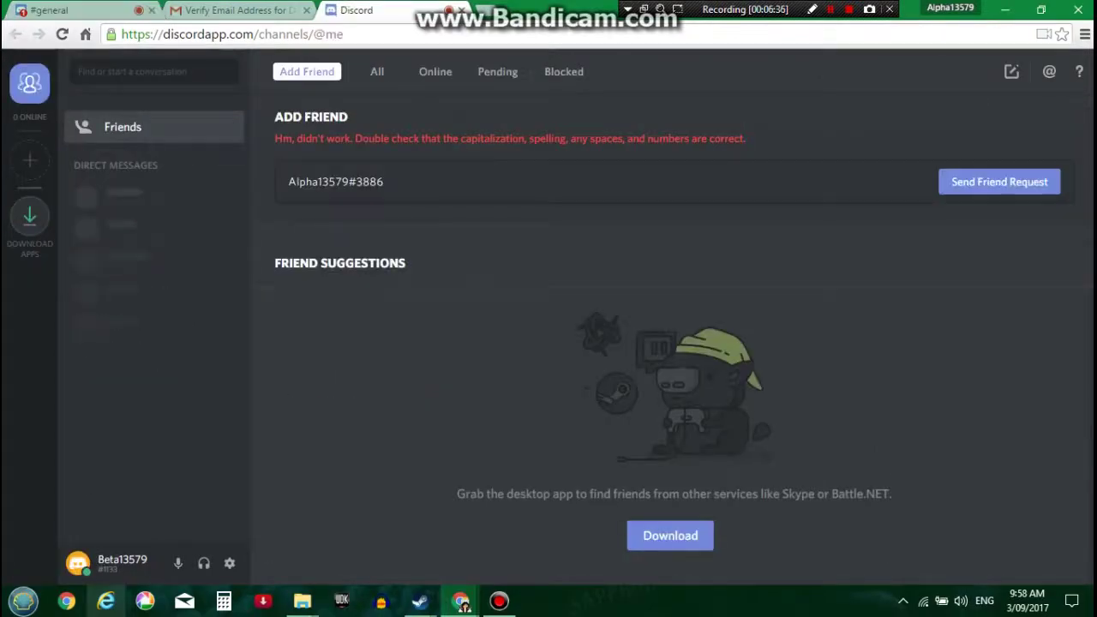
pyautogui.hotkey('ctrl', 'Tab')
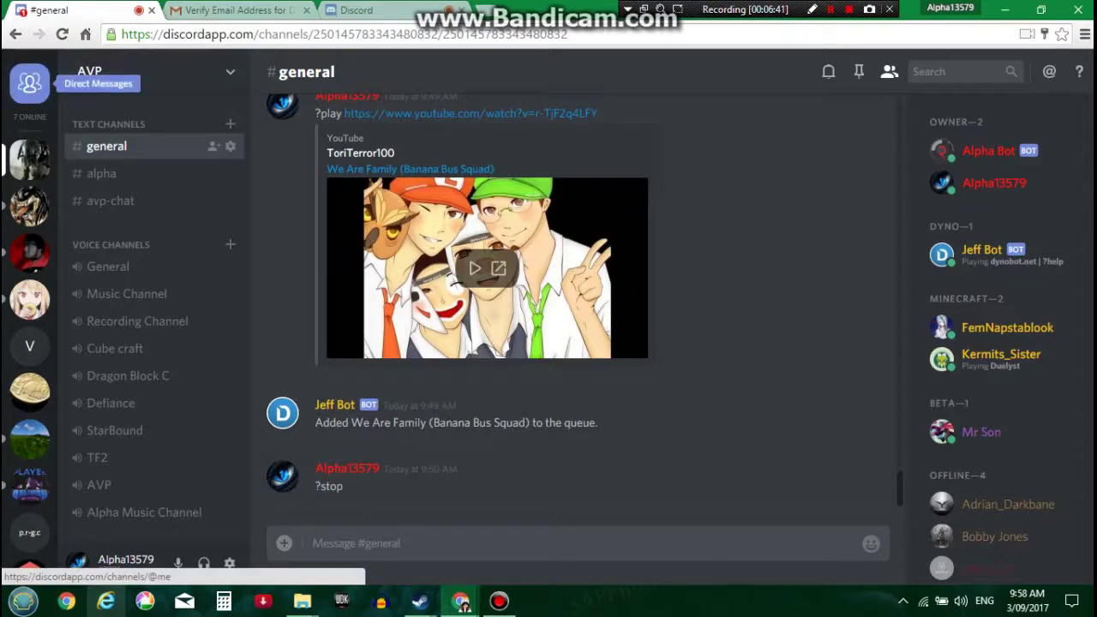
# Send a friend request to Beta13579#1133 from the original account's Add Friend form.
pyautogui.click(30, 82)
pyautogui.click(497, 71)
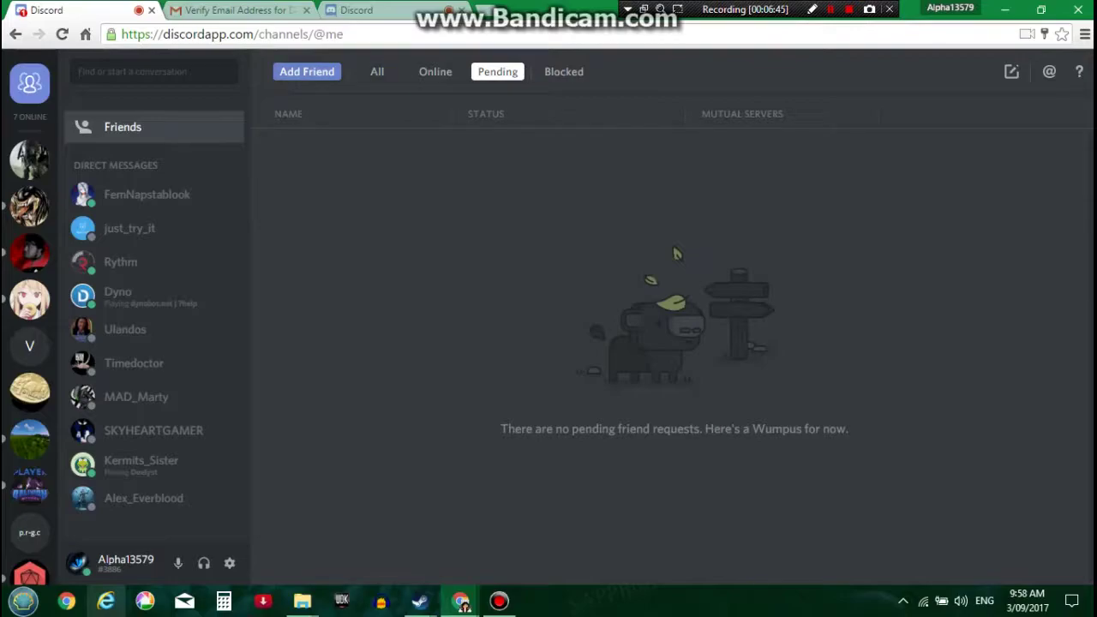
pyautogui.click(307, 71)
pyautogui.write('B')
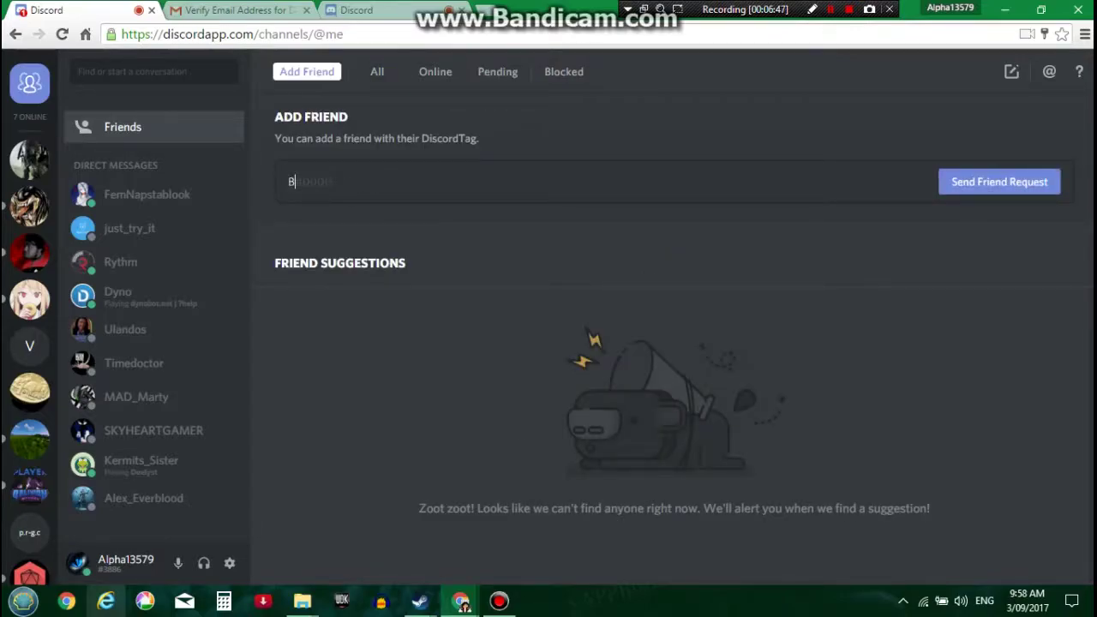
pyautogui.write('eta13579')
pyautogui.hotkey('ctrl', '3')
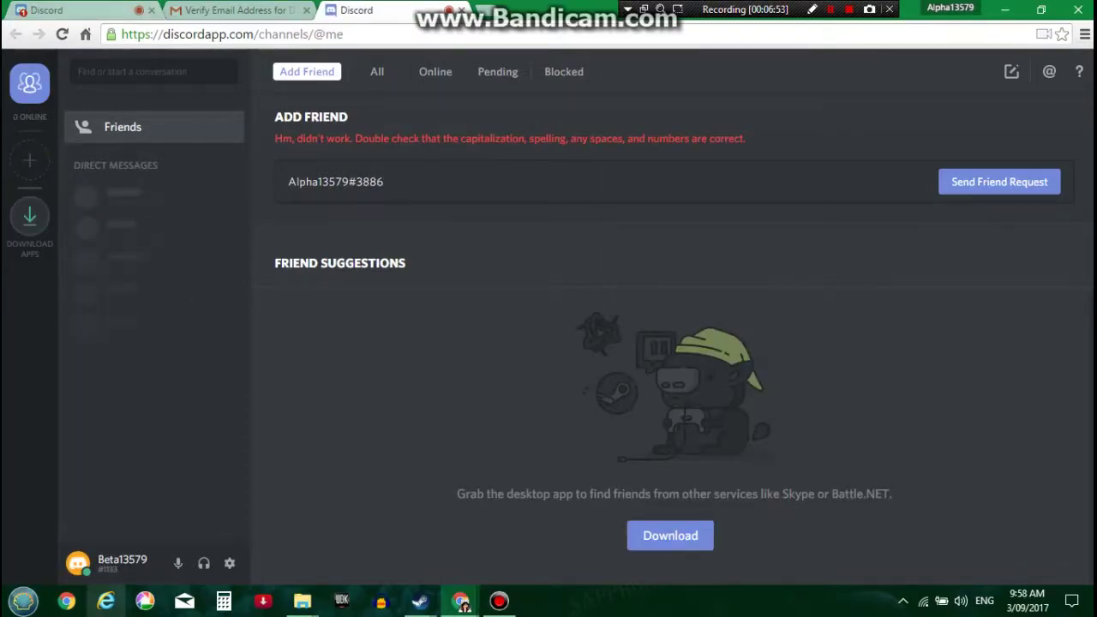
pyautogui.hotkey('ctrl', '1')
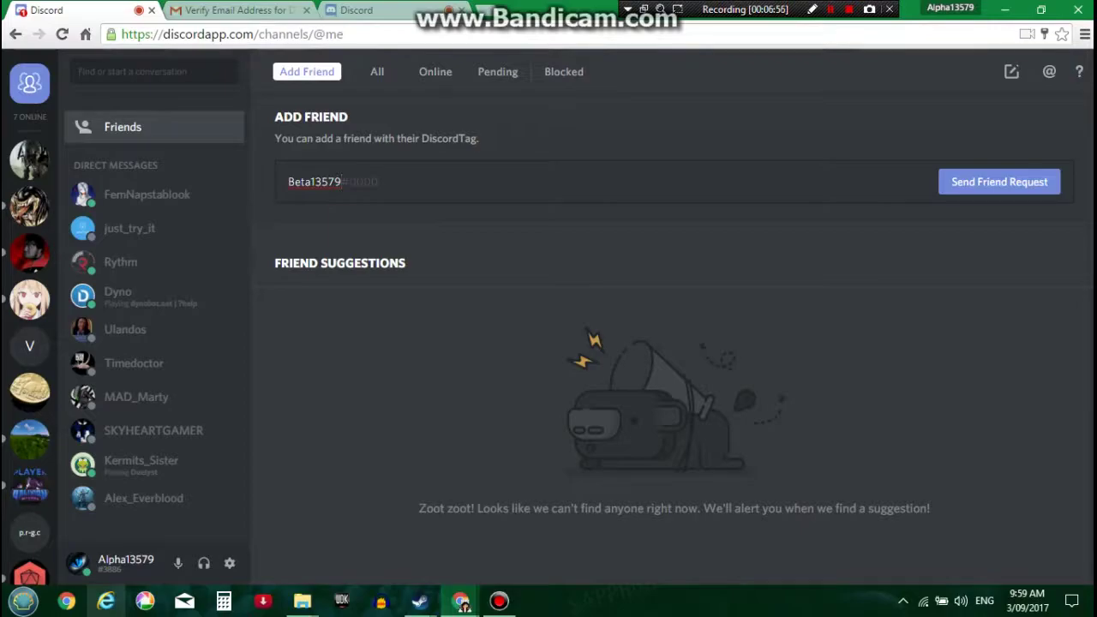
pyautogui.write('#1133')
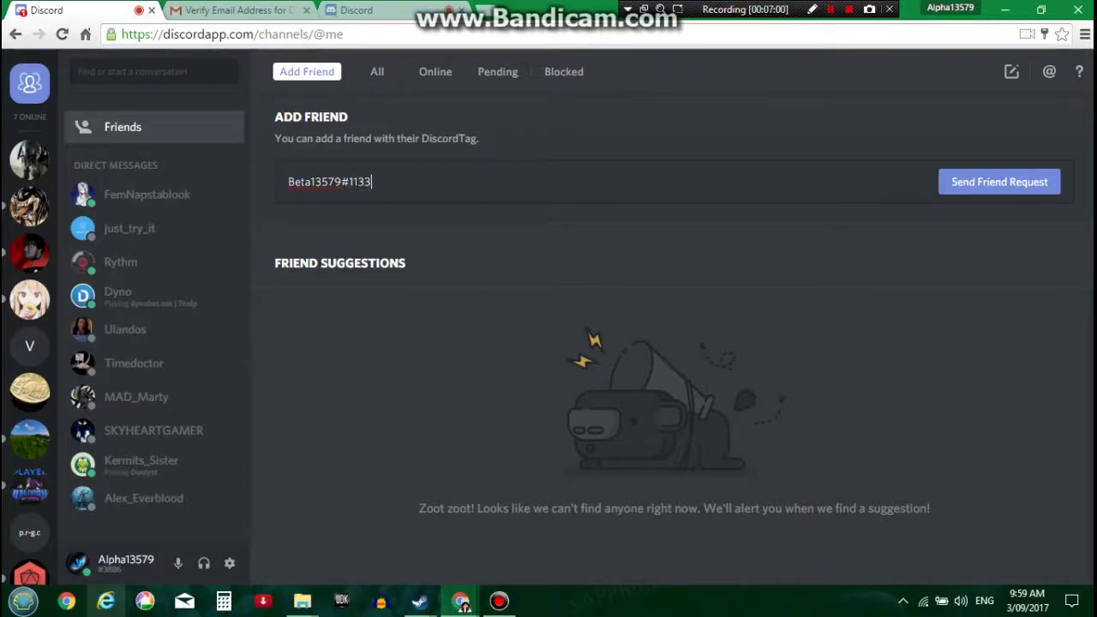
pyautogui.press('Return')
pyautogui.hotkey('ctrl', '3')
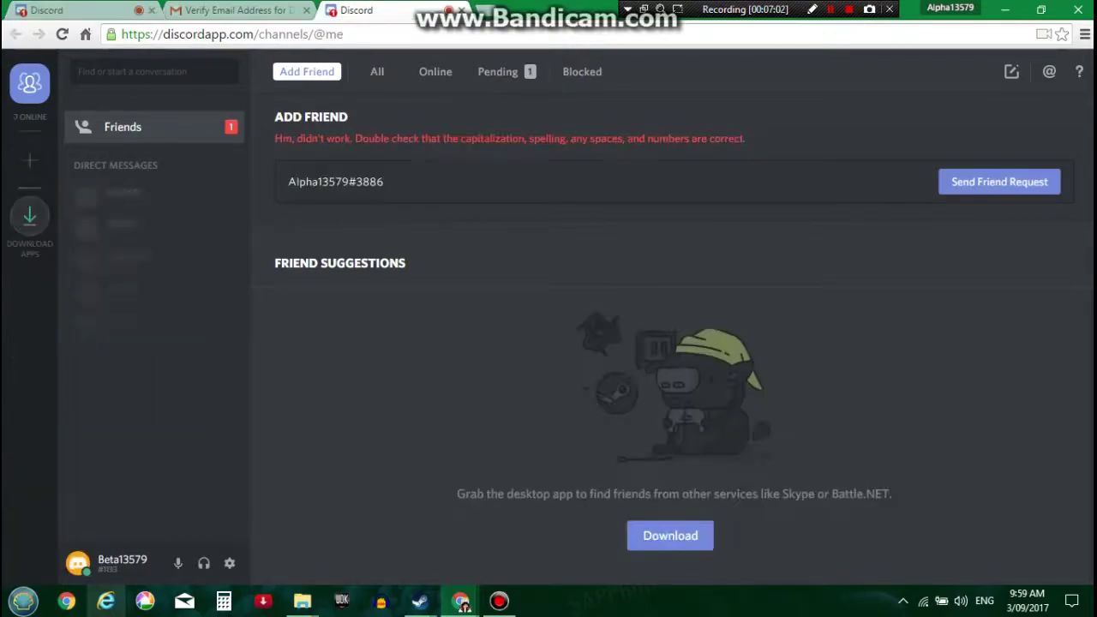
# Reload the new account's tab to see the pending request, close Google, and return to the first tab.
pyautogui.press('F5')
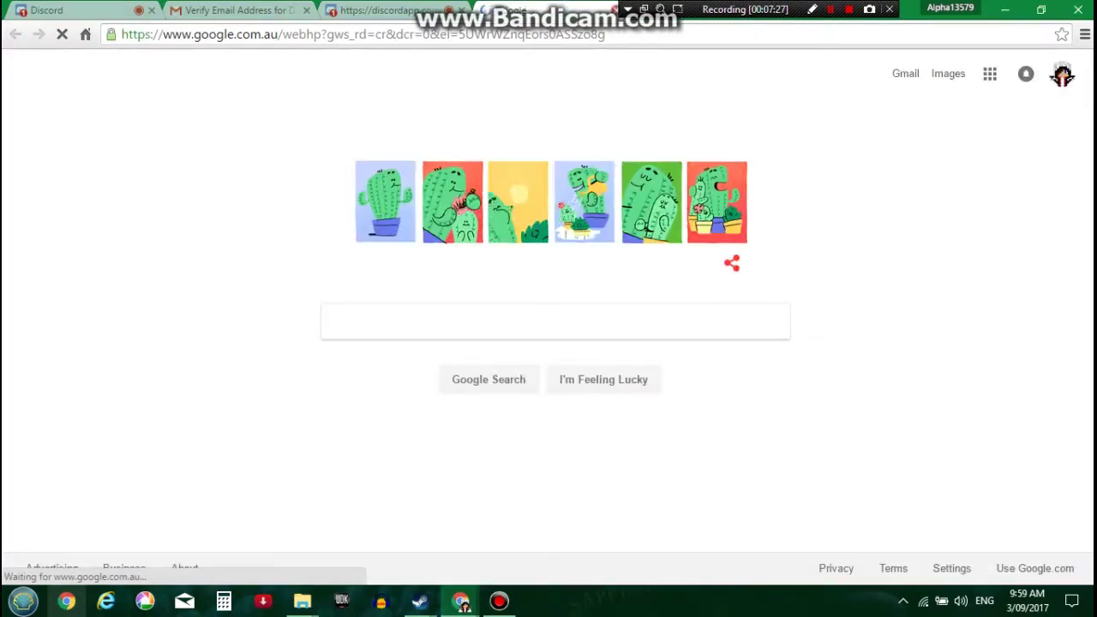
pyautogui.hotkey('ctrl', 'w')
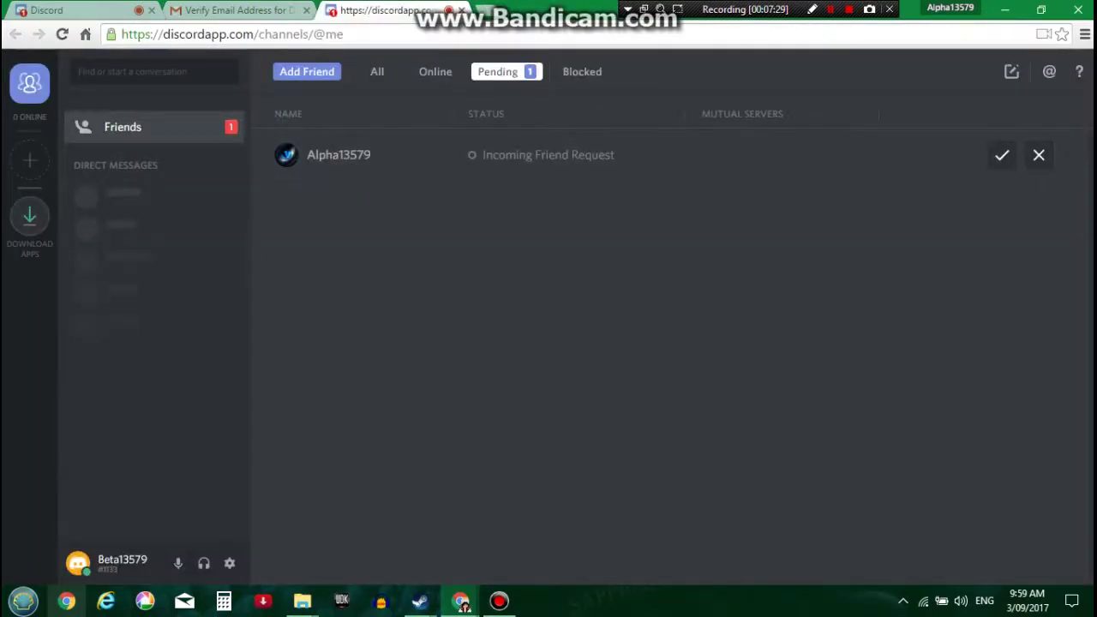
pyautogui.hotkey('ctrl', 'Tab')
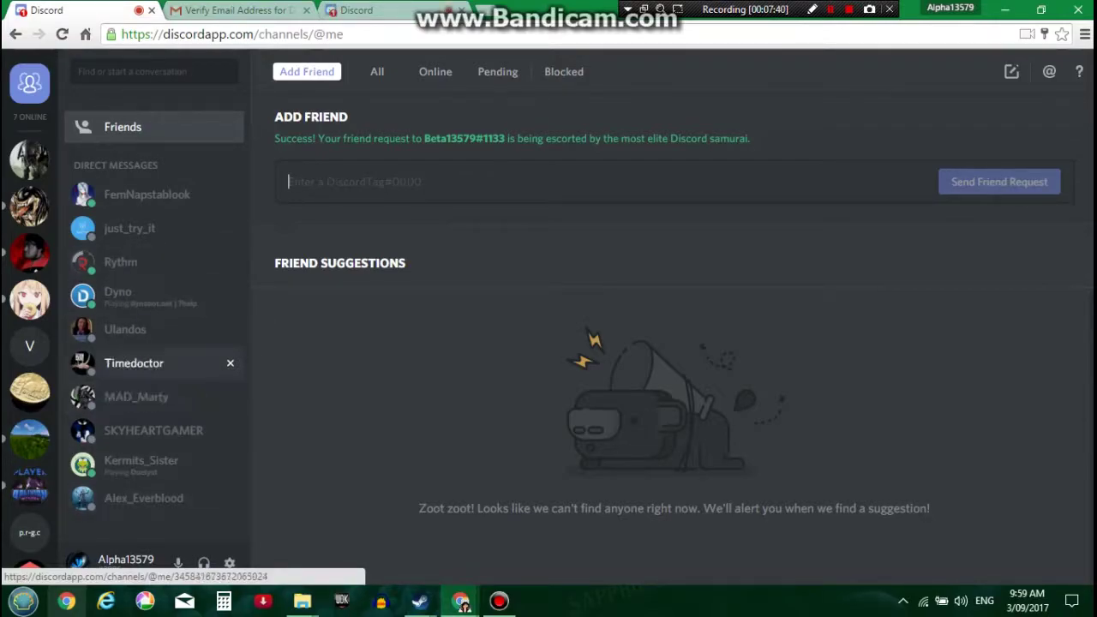
# Log out of the other Discord tab's account through User Settings and confirm the logout.
pyautogui.click(355, 10)
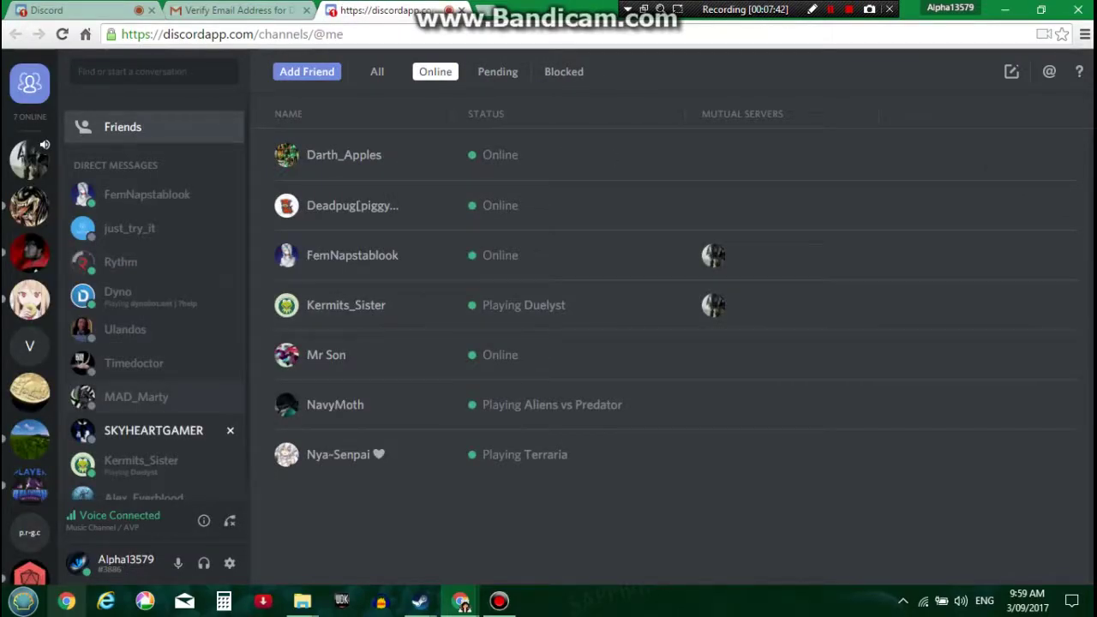
pyautogui.click(79, 563)
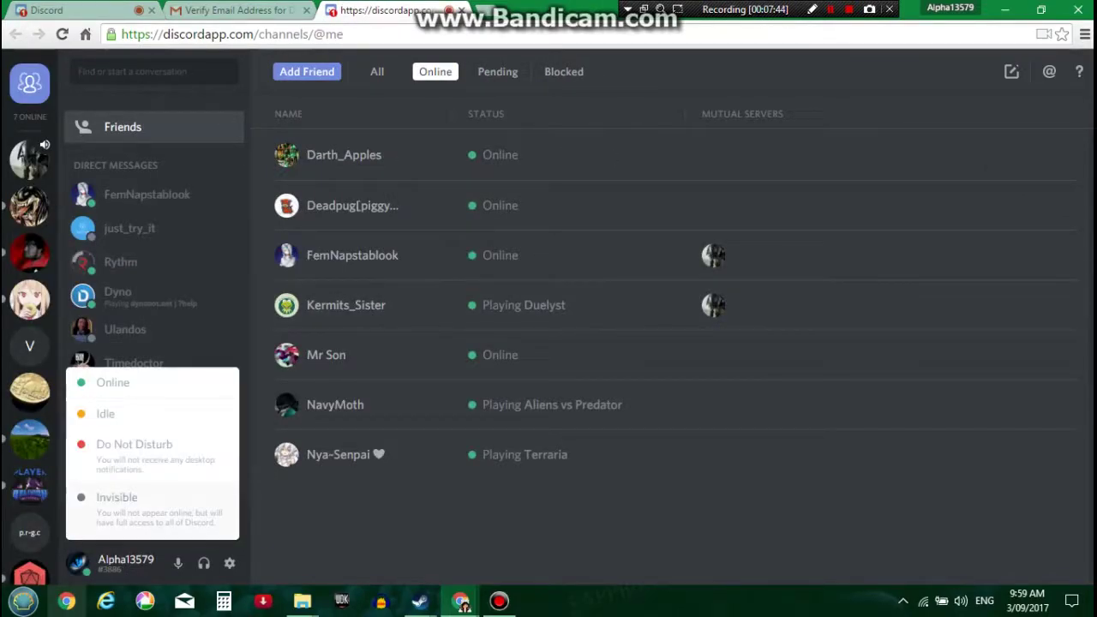
pyautogui.click(228, 563)
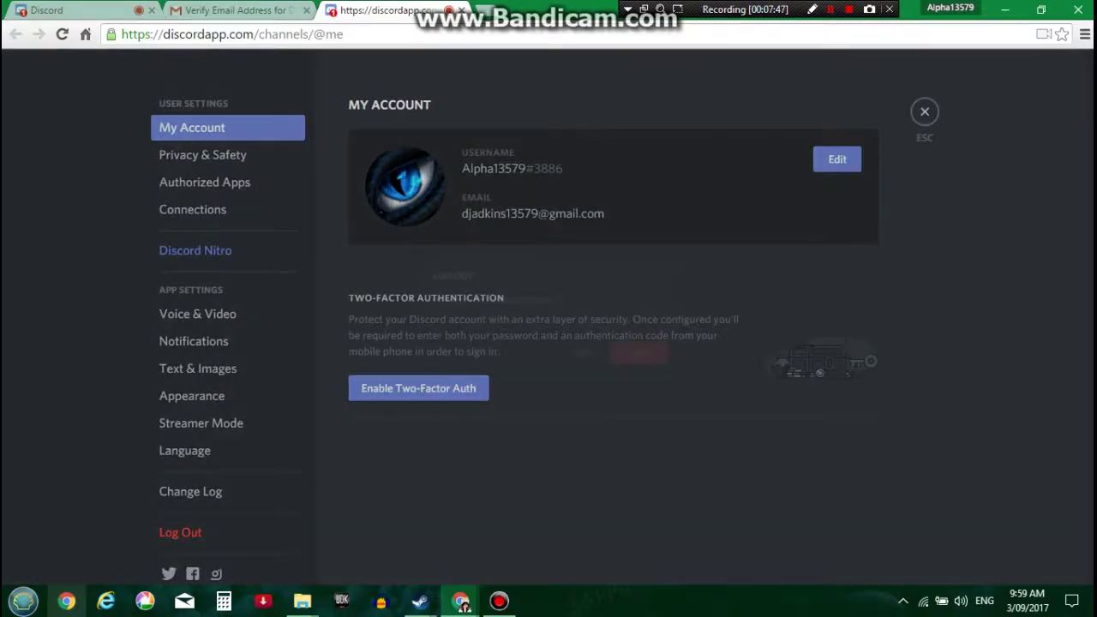
pyautogui.click(180, 532)
pyautogui.click(672, 366)
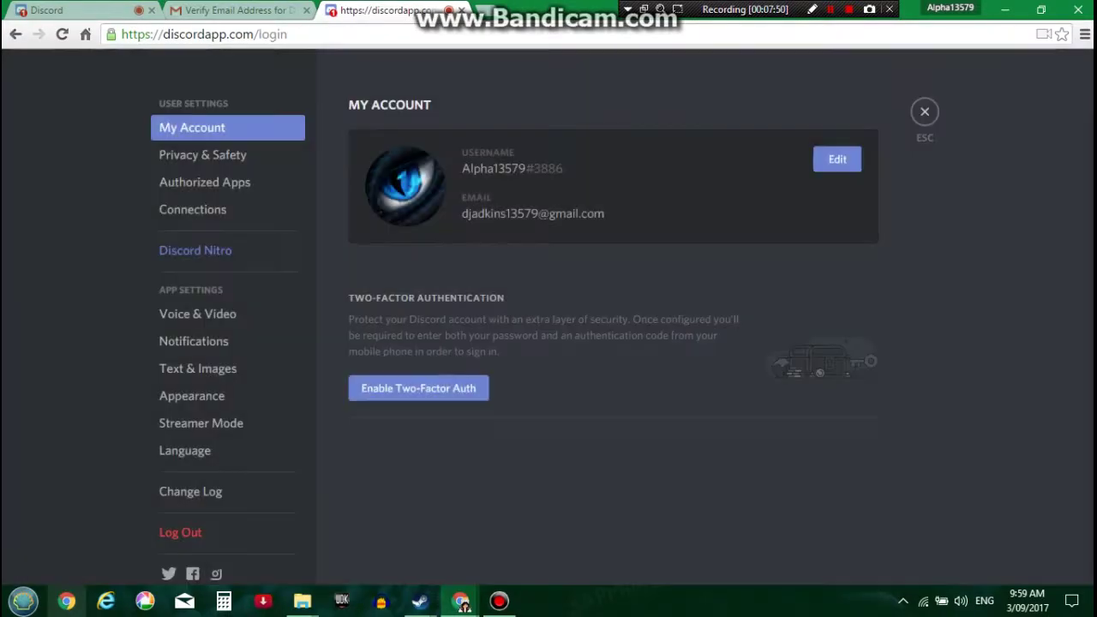
pyautogui.hotkey('ctrl', '1')
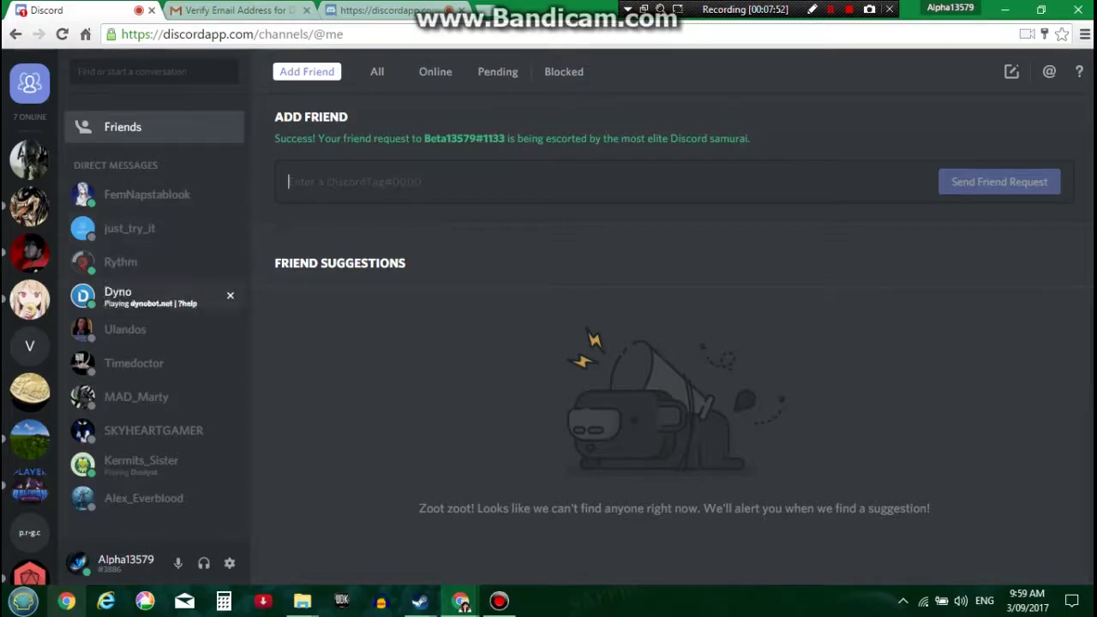
pyautogui.scroll(-3, 29, 317)
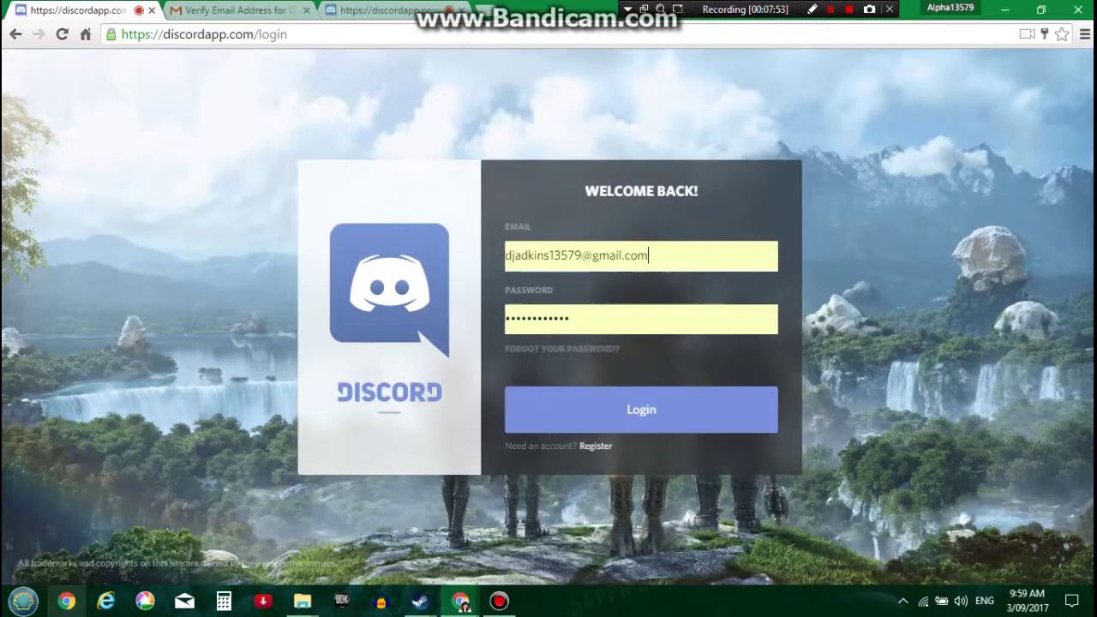
# Log in after editing the end of the e-mail address and entering the account password.
pyautogui.hotkey('ctrl', '3')
pyautogui.hotkey('ctrl', '1')
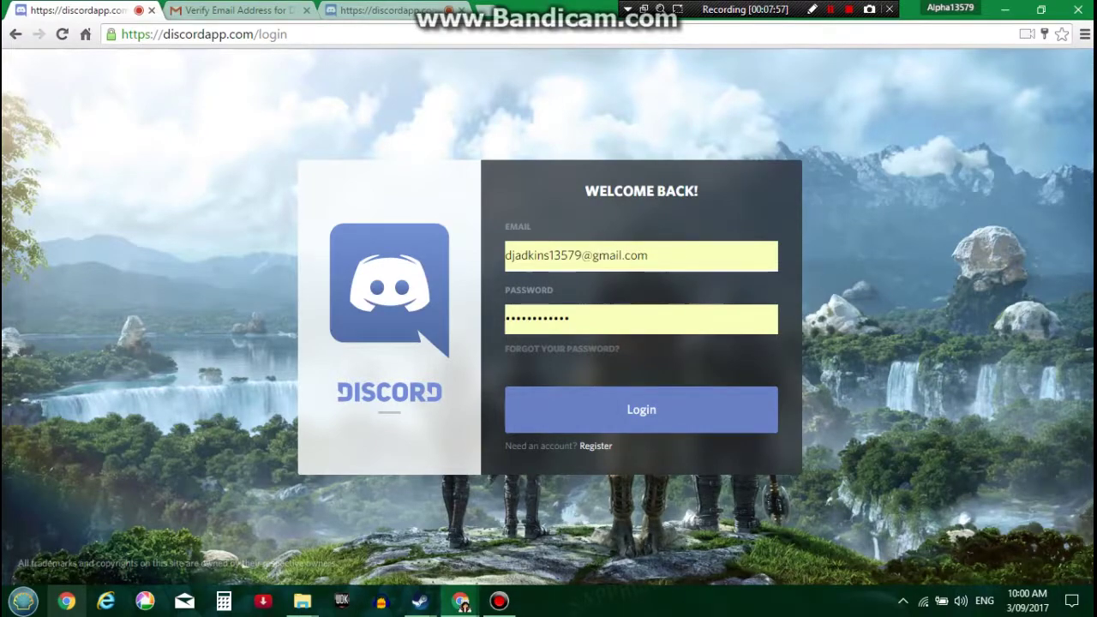
pyautogui.press('Return')
pyautogui.hotkey('ctrl', '3')
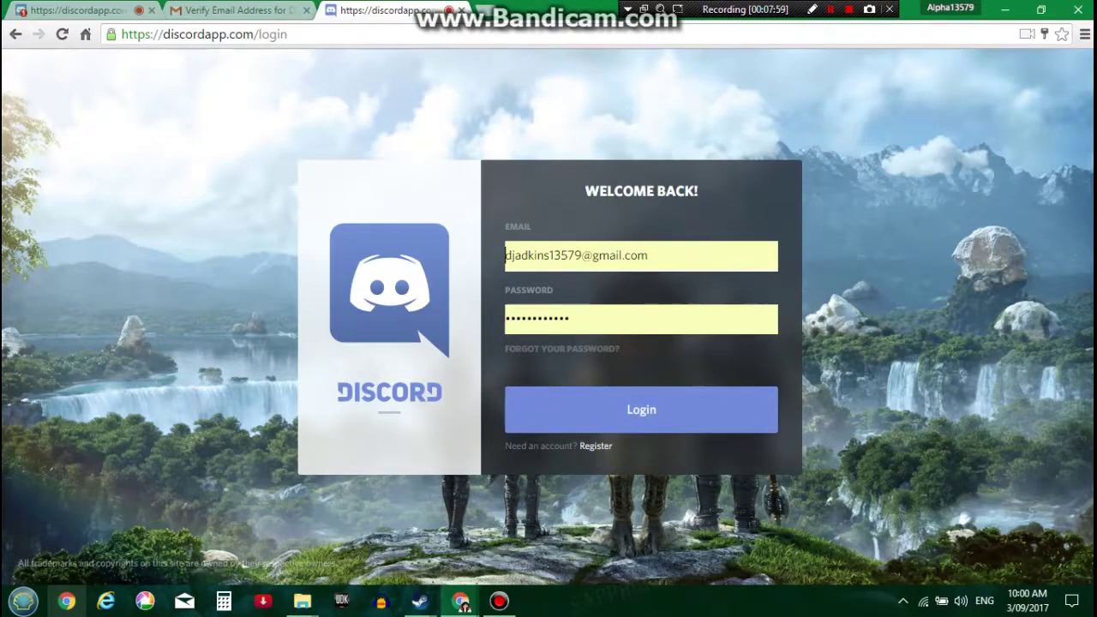
pyautogui.click(649, 255)
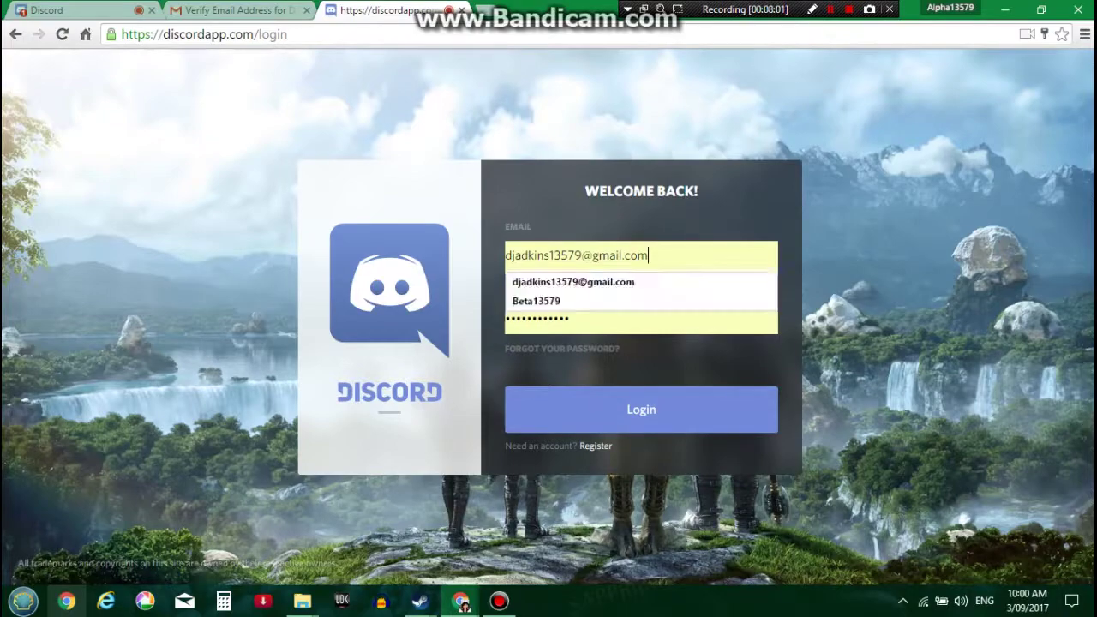
pyautogui.press('Down')
pyautogui.press('Down')
pyautogui.press('Down')
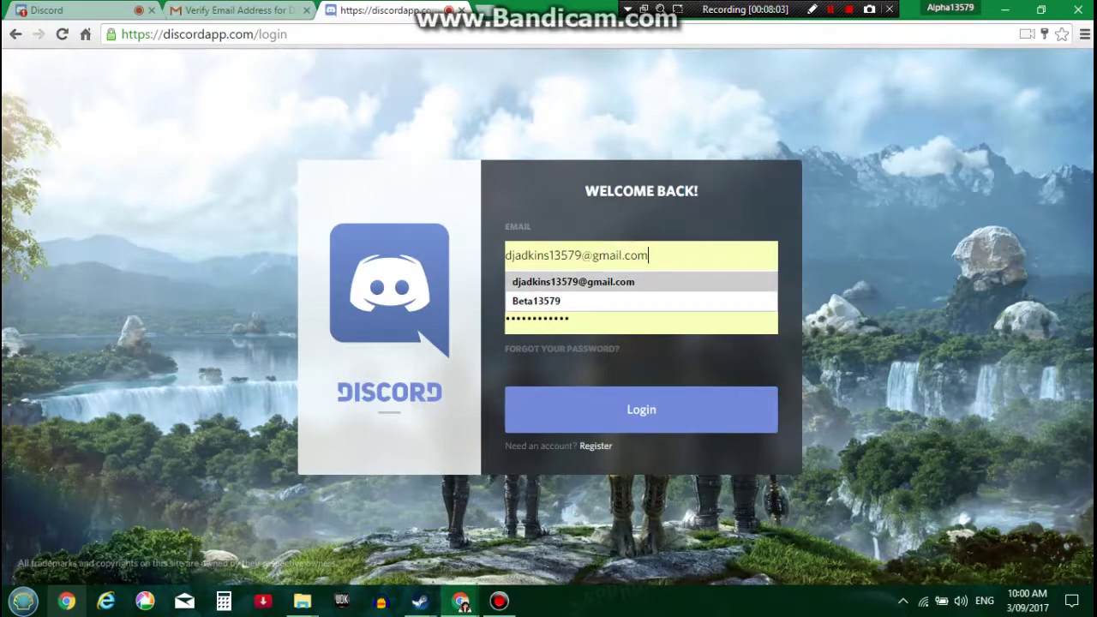
pyautogui.hotkey('shift', 'Left')
pyautogui.hotkey('shift', 'Left')
pyautogui.hotkey('shift', 'Left')
pyautogui.hotkey('shift', 'Left')
pyautogui.hotkey('shift', 'Left')
pyautogui.hotkey('shift', 'Left')
pyautogui.hotkey('shift', 'Left')
pyautogui.hotkey('shift', 'Left')
pyautogui.hotkey('shift', 'Left')
pyautogui.hotkey('shift', 'Left')
pyautogui.hotkey('shift', 'Left')
pyautogui.hotkey('shift', 'Left')
pyautogui.hotkey('shift', 'Left')
pyautogui.hotkey('shift', 'Left')
pyautogui.hotkey('shift', 'Left')
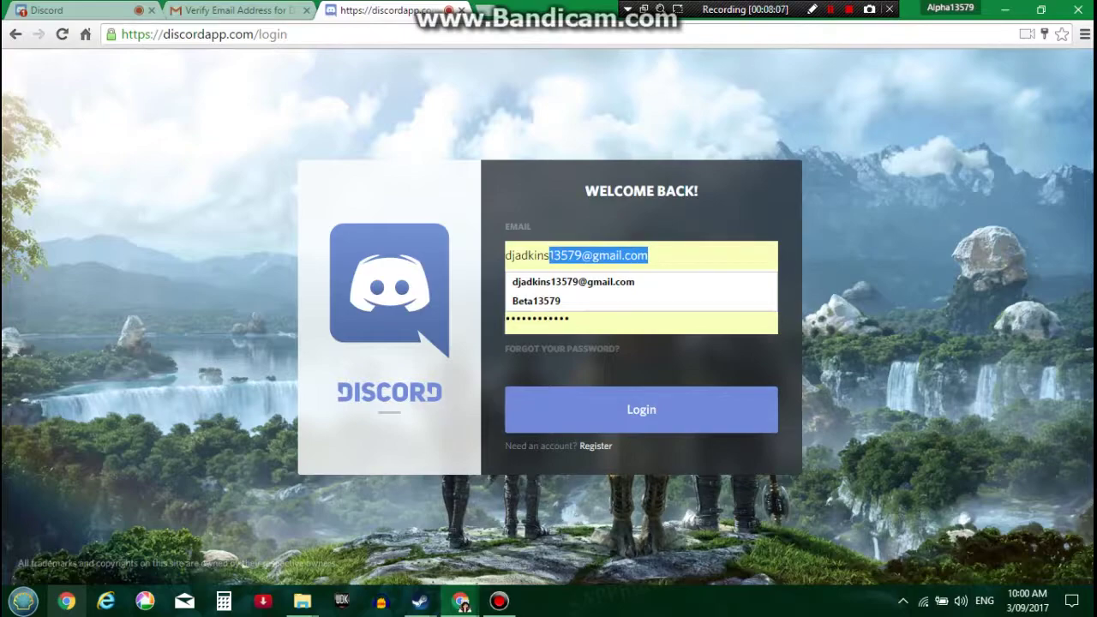
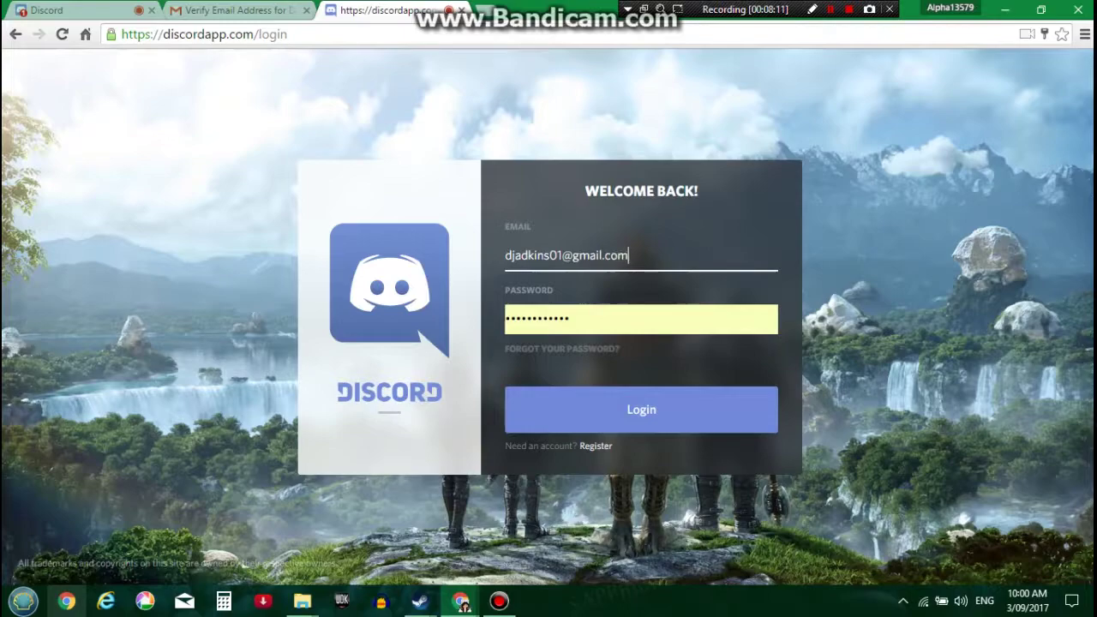
pyautogui.press('Tab')
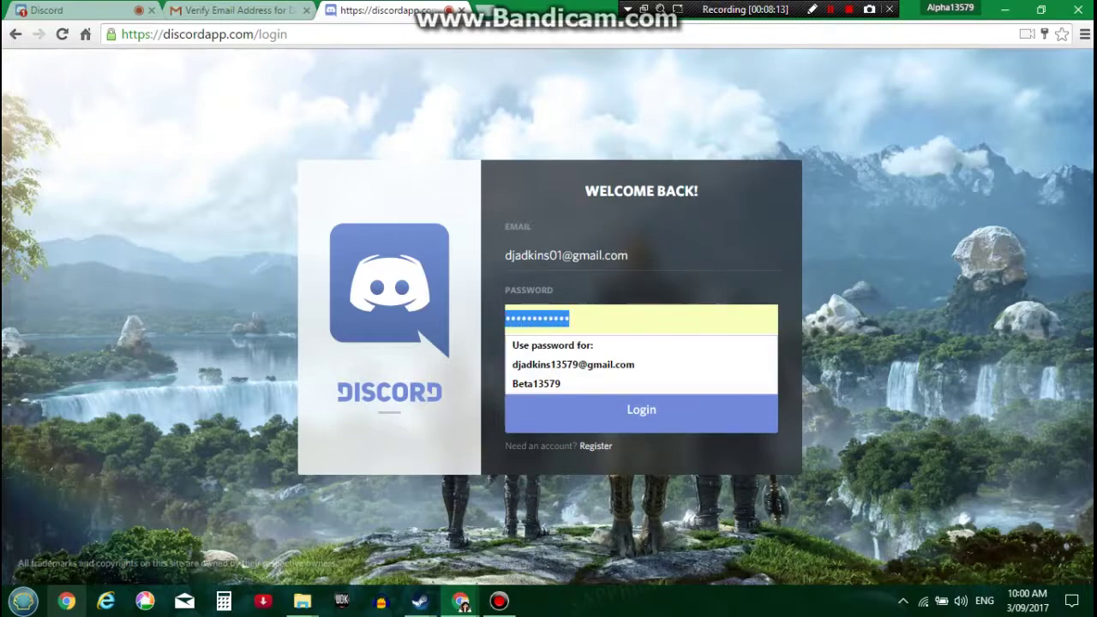
pyautogui.write('••••••••••')
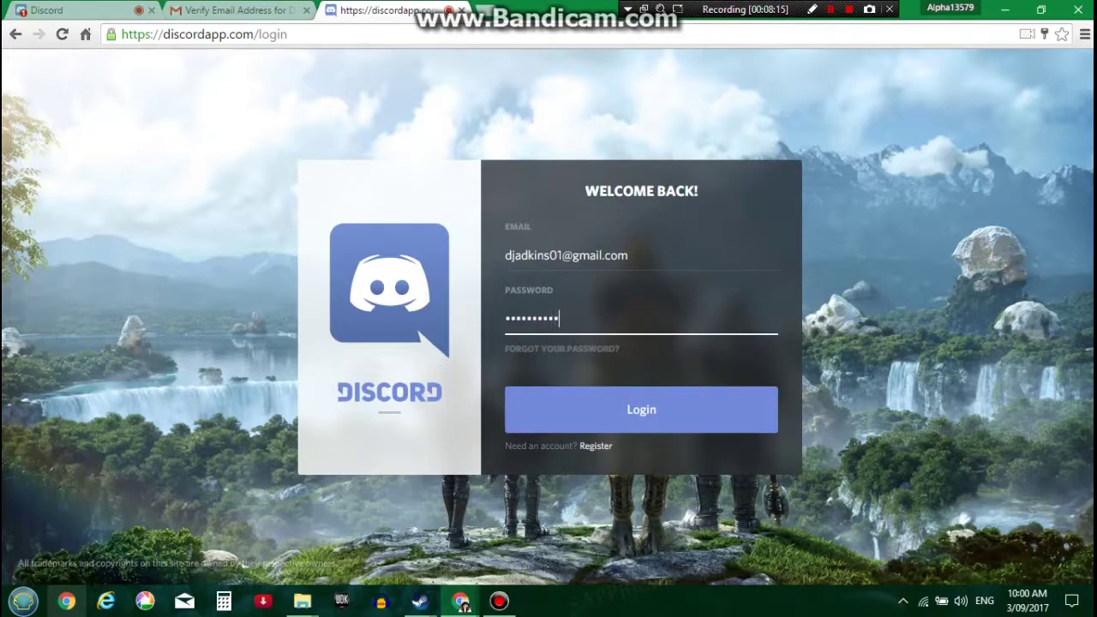
pyautogui.write('•')
pyautogui.press('Return')
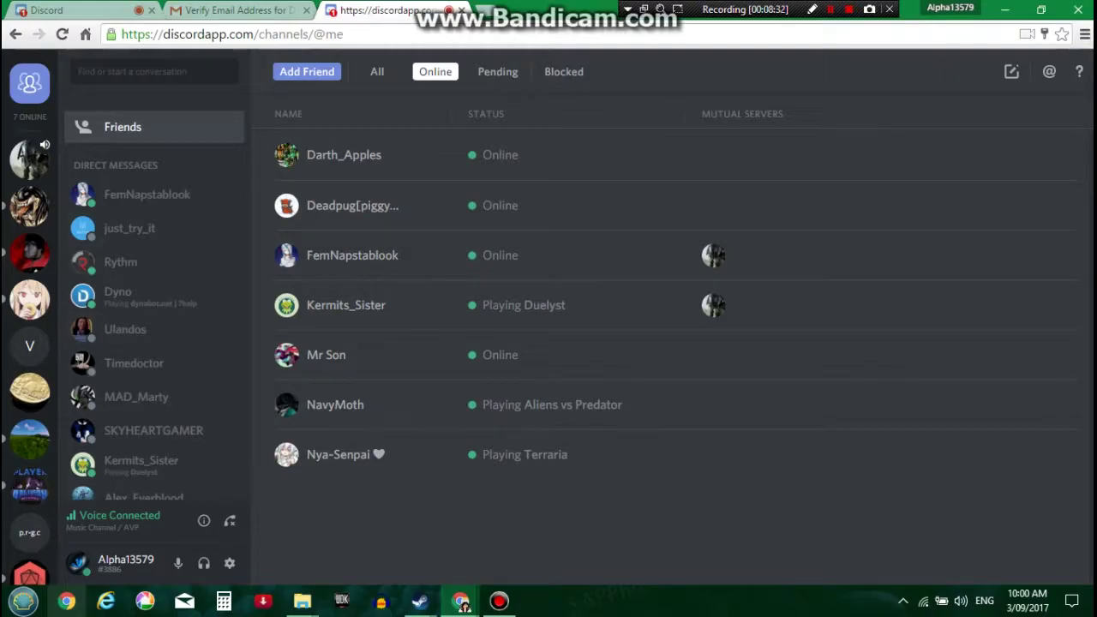
pyautogui.click(78, 562)
pyautogui.click(228, 563)
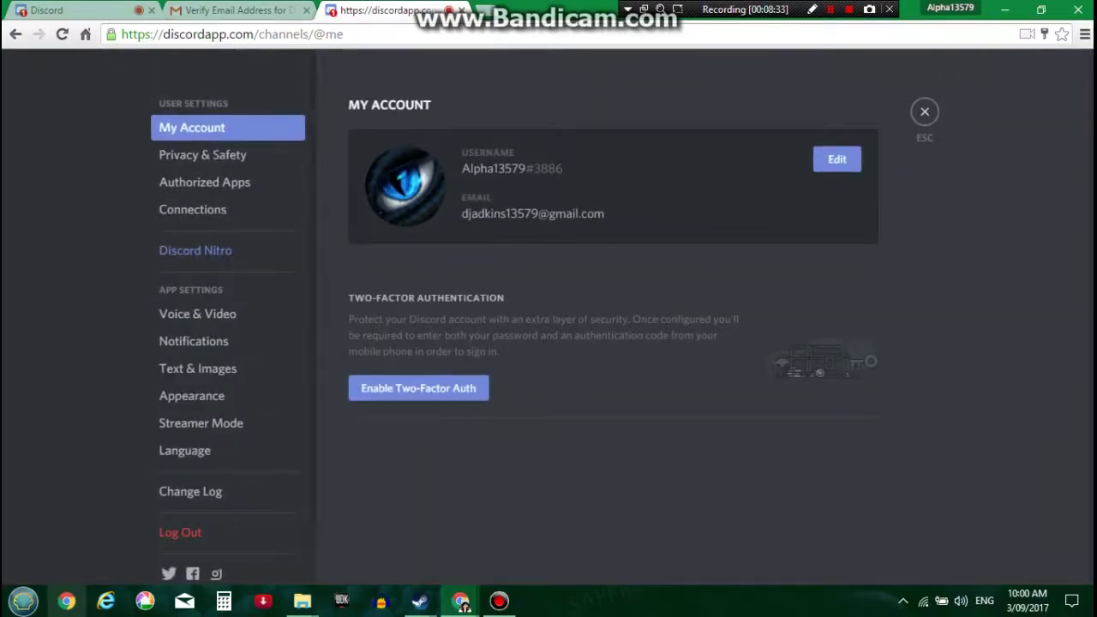
pyautogui.click(180, 532)
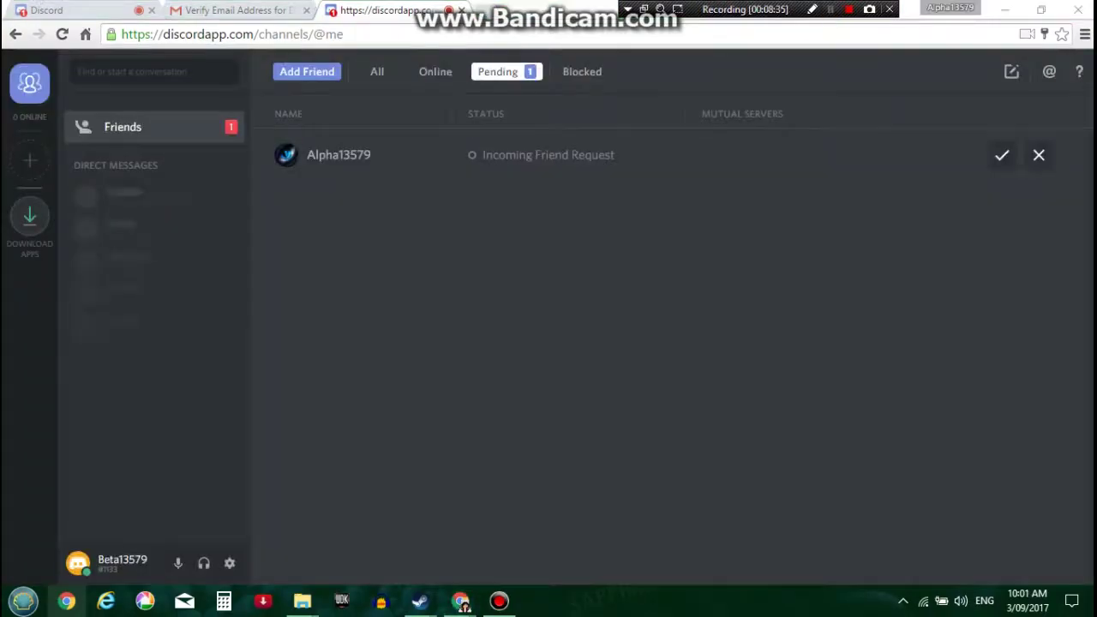
pyautogui.click(1002, 155)
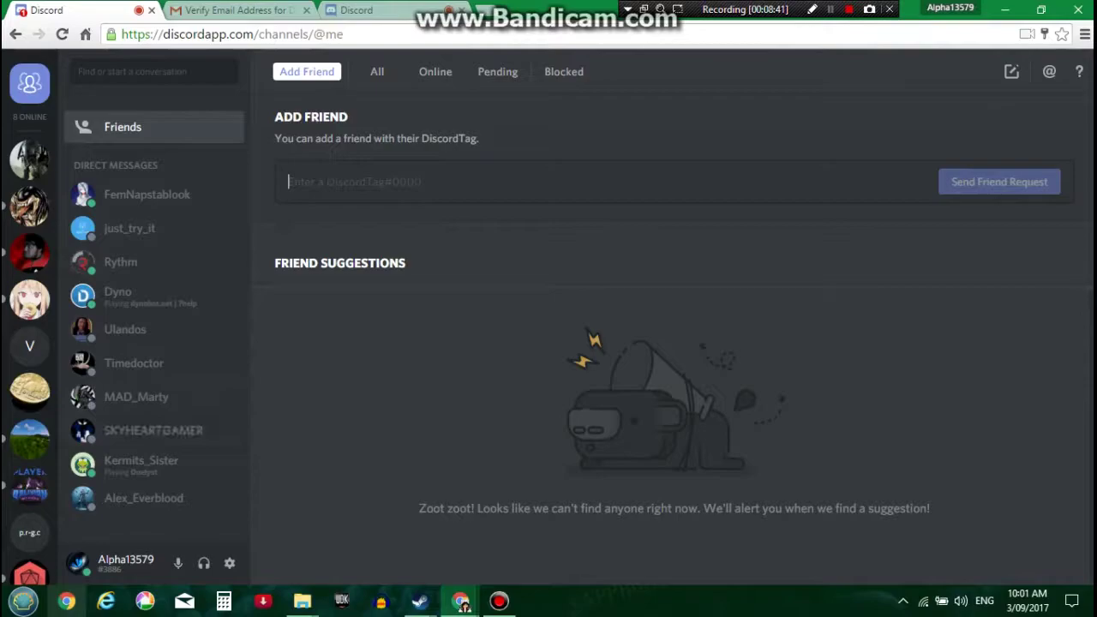
pyautogui.click(378, 71)
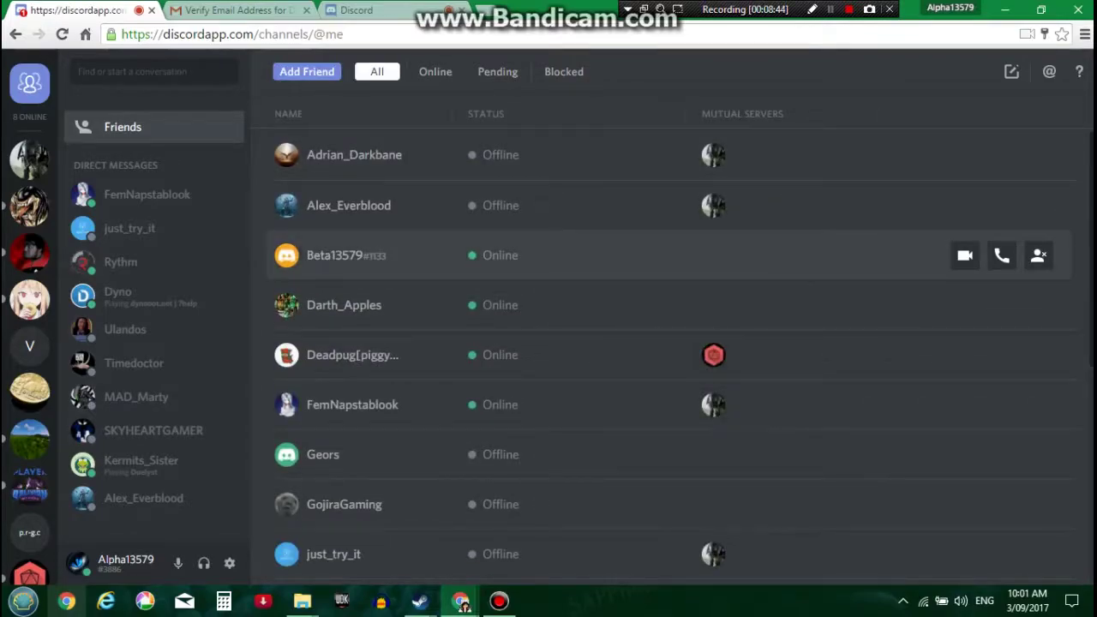
pyautogui.rightClick(361, 257)
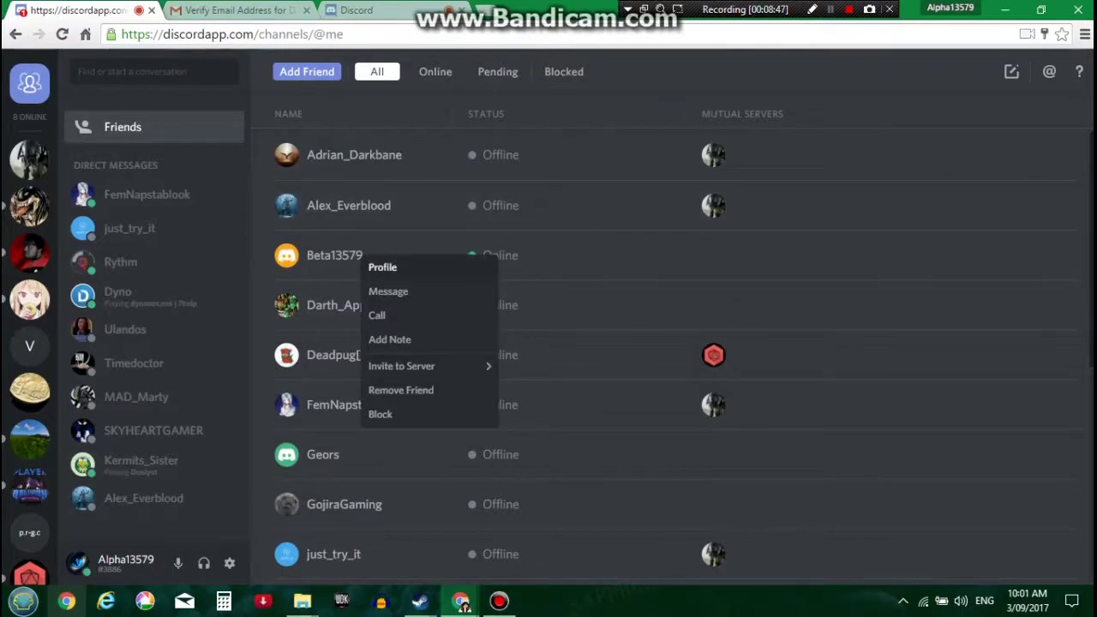
pyautogui.rightClick(317, 251)
pyautogui.moveTo(382, 361)
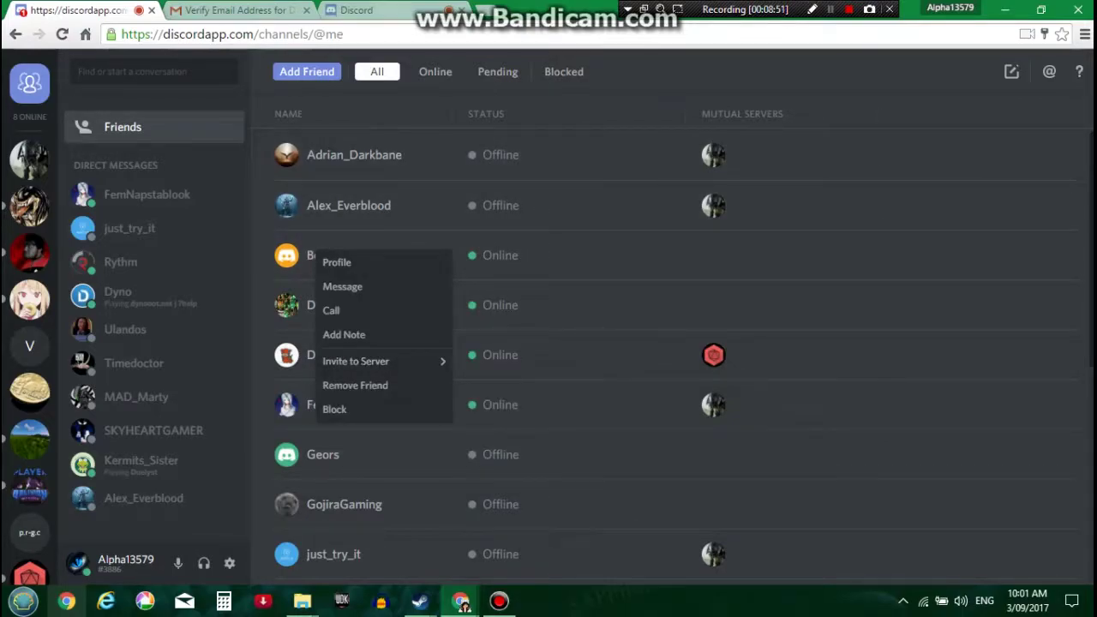
pyautogui.hotkey('ctrl', '3')
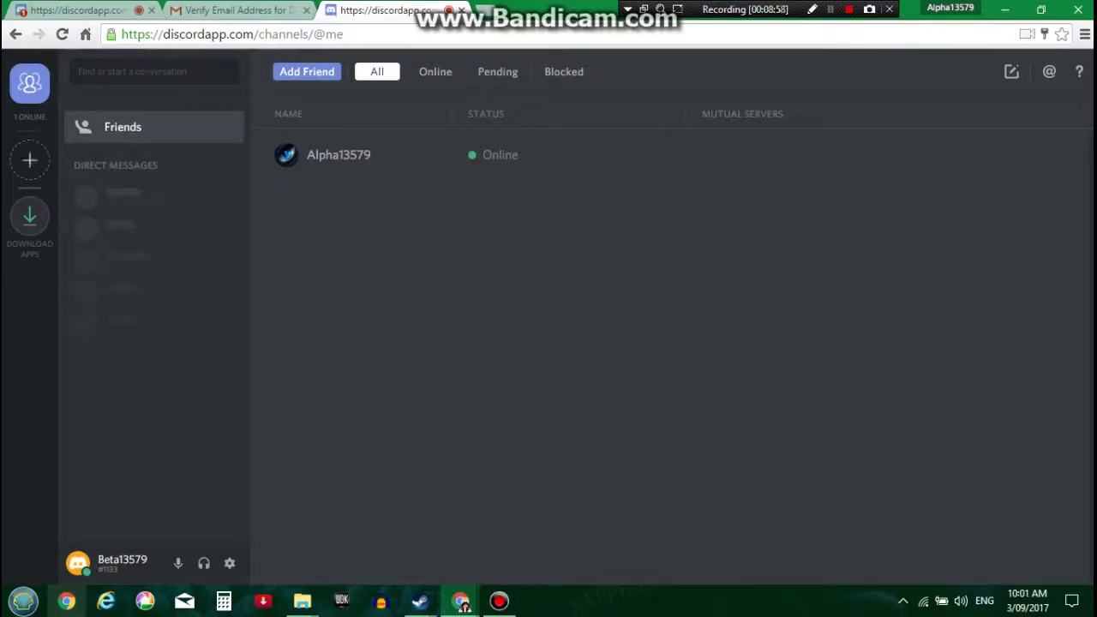
# Open the Join a Server form and submit it with an empty invite link.
pyautogui.click(29, 159)
pyautogui.click(647, 430)
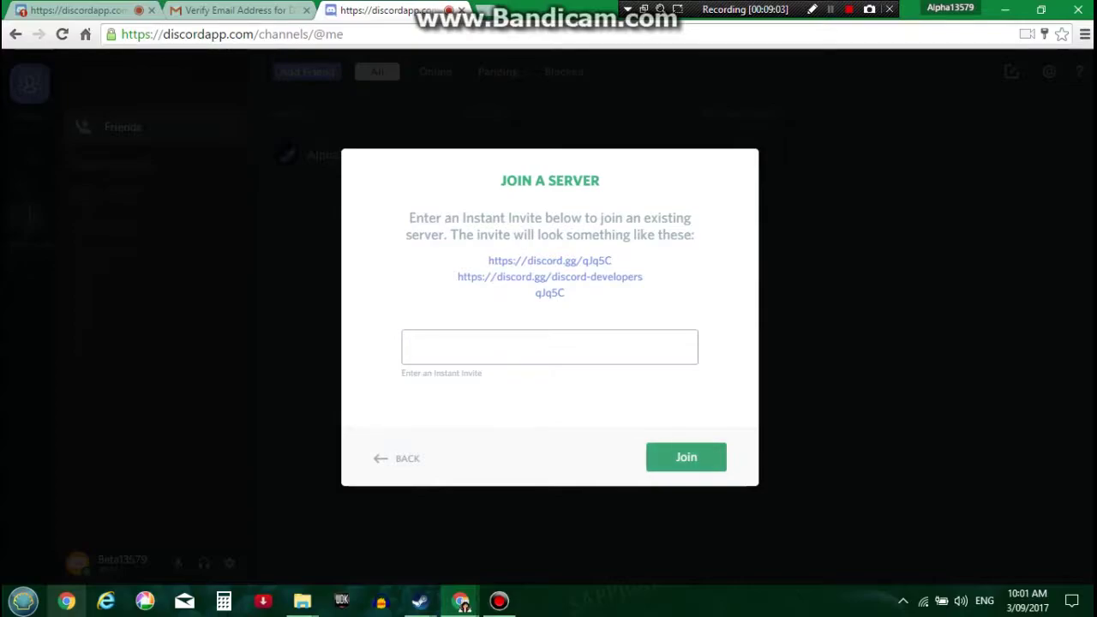
pyautogui.click(685, 457)
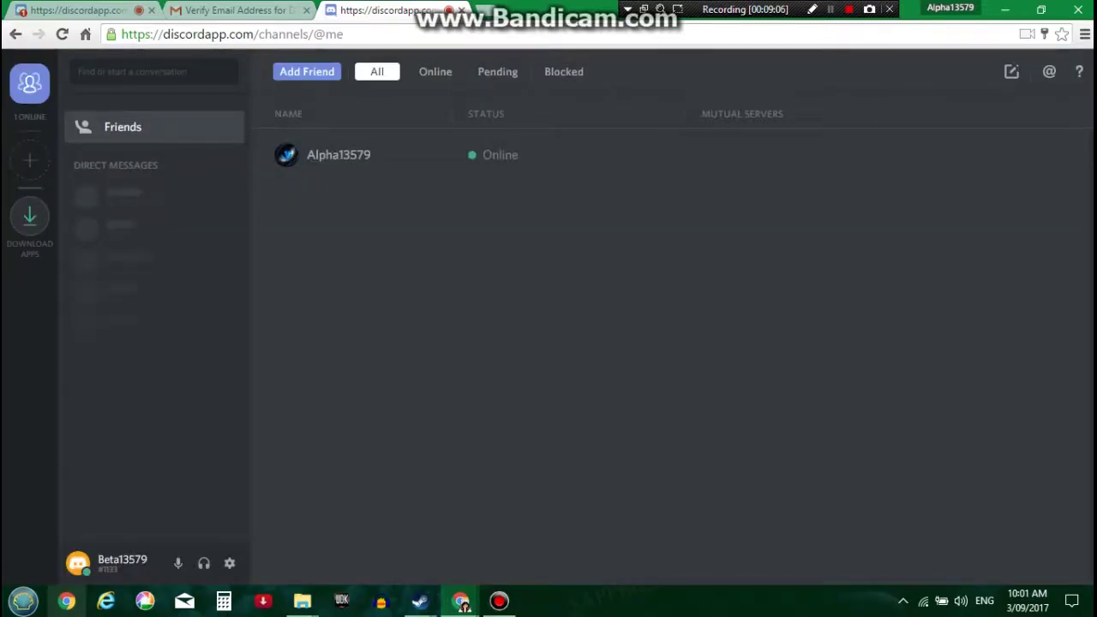
pyautogui.hotkey('ctrl', 'shift', 'Tab')
pyautogui.hotkey('ctrl', 'shift', 'Tab')
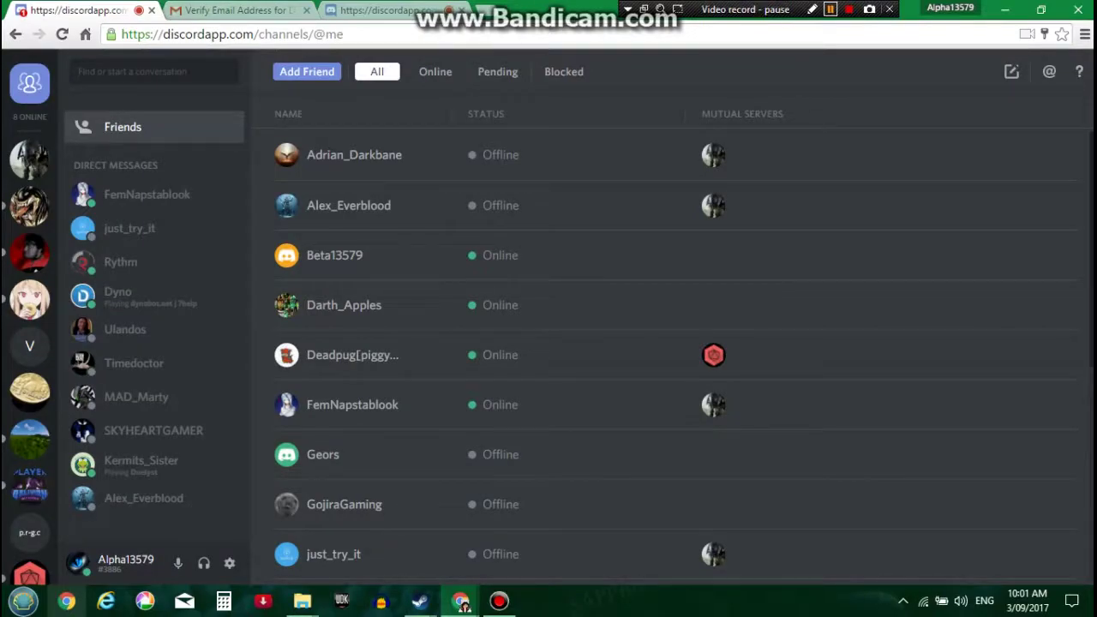
pyautogui.rightClick(318, 261)
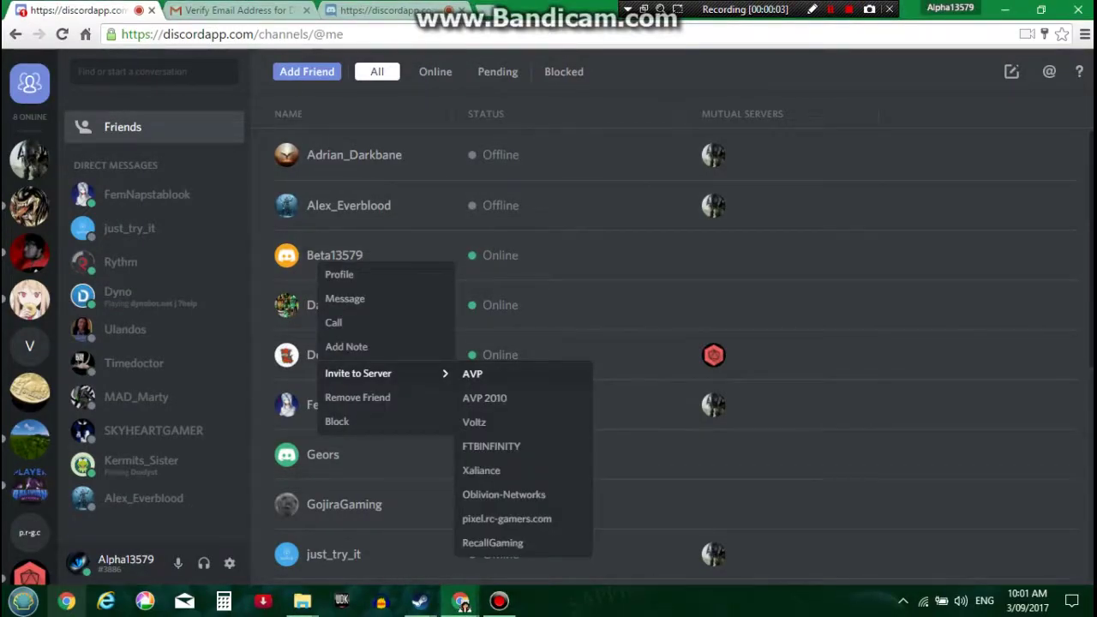
pyautogui.click(480, 375)
pyautogui.click(29, 159)
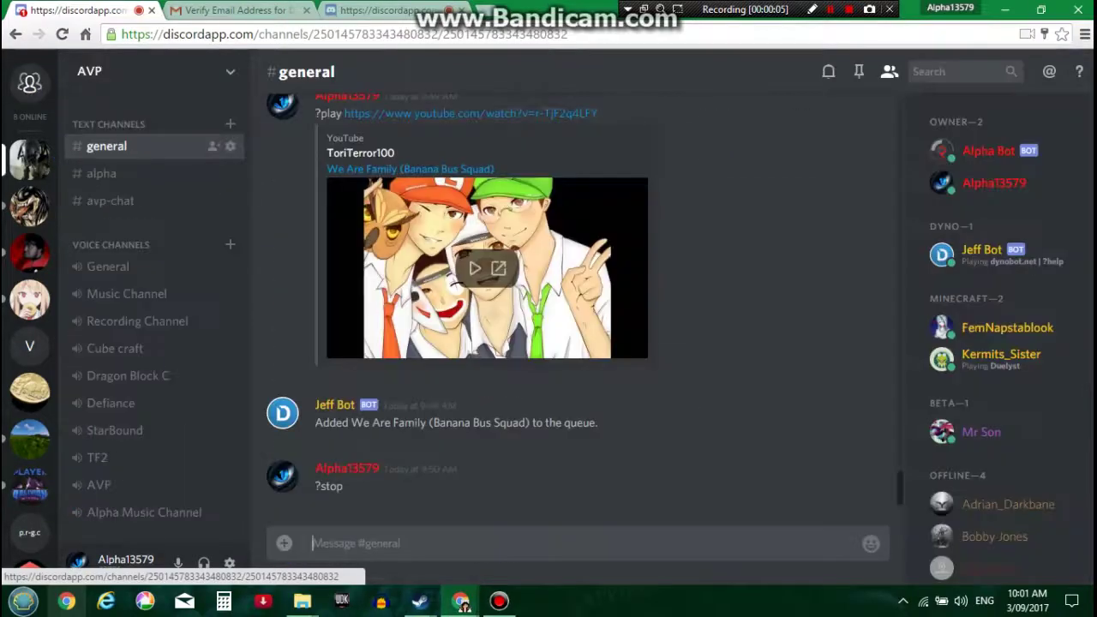
# On Beta's session, check the Online, Pending, Blocked and All friend tabs and Alpha13579's actions.
pyautogui.hotkey('ctrl', '3')
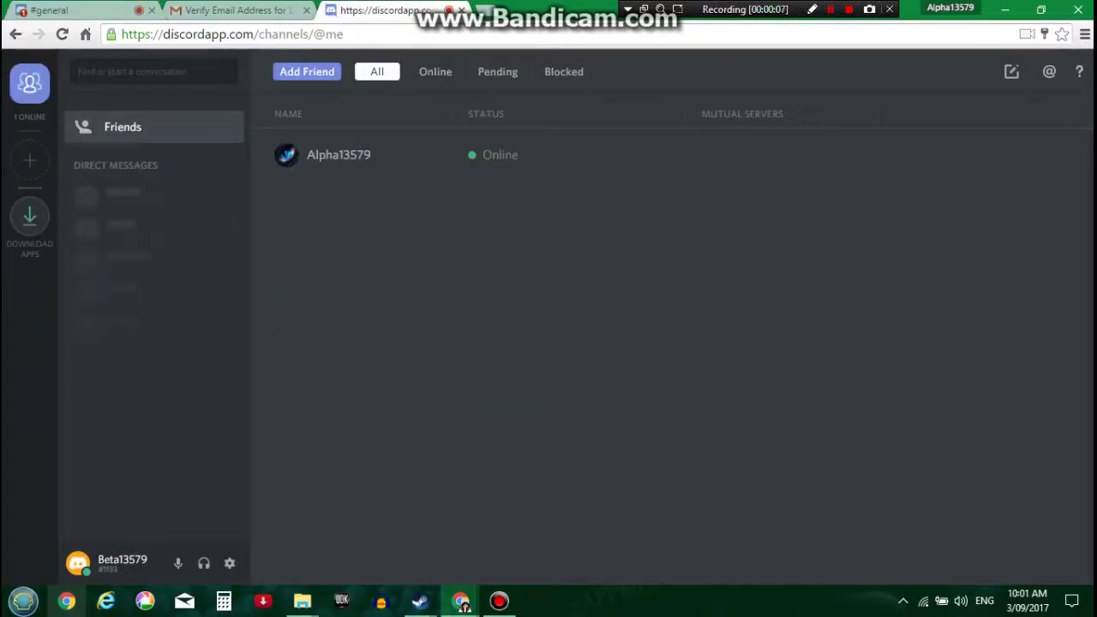
pyautogui.click(435, 71)
pyautogui.click(497, 71)
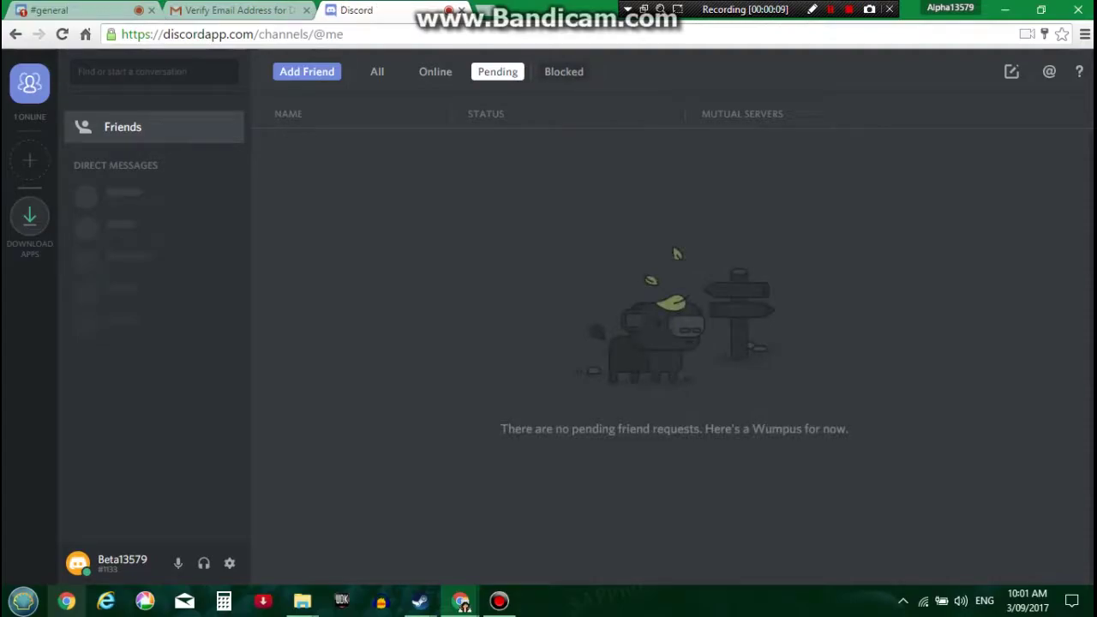
pyautogui.click(564, 71)
pyautogui.click(436, 71)
pyautogui.click(377, 71)
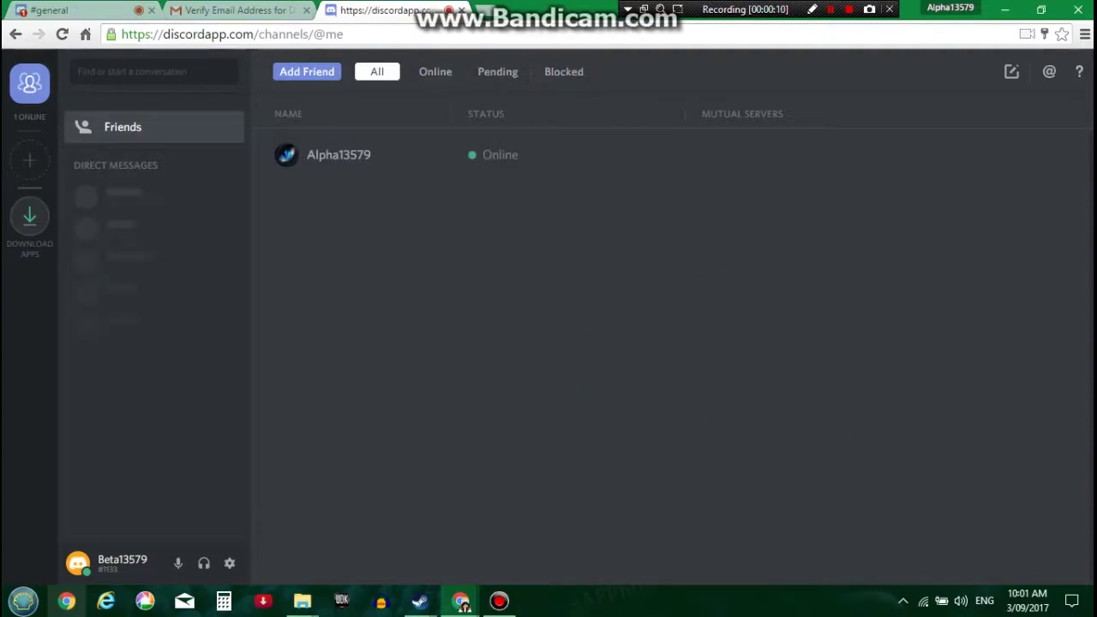
pyautogui.rightClick(393, 153)
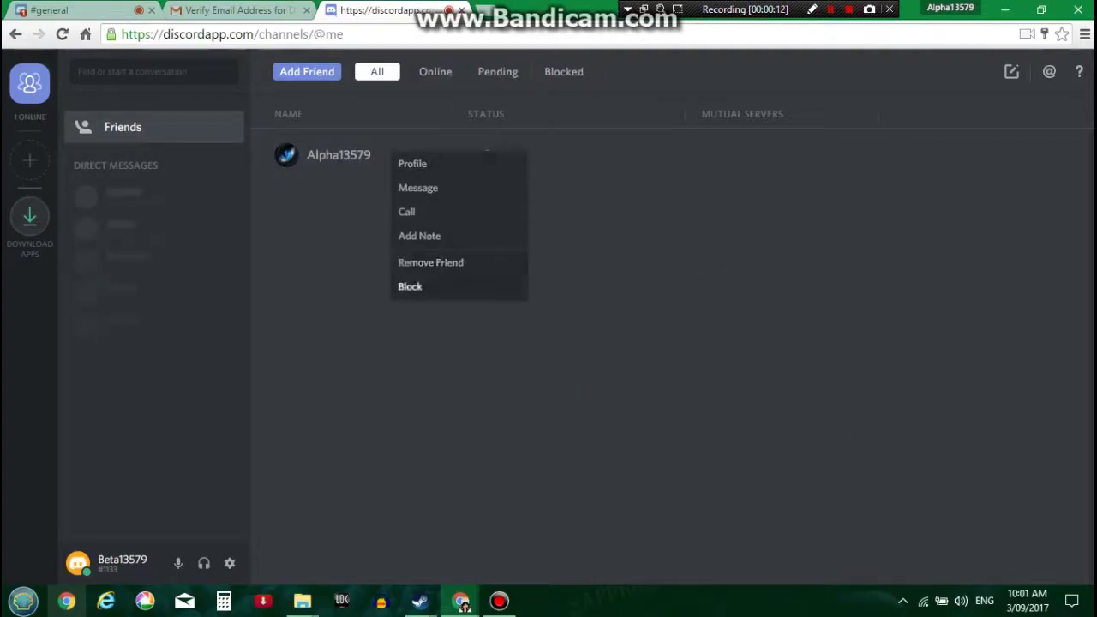
pyautogui.press('Escape')
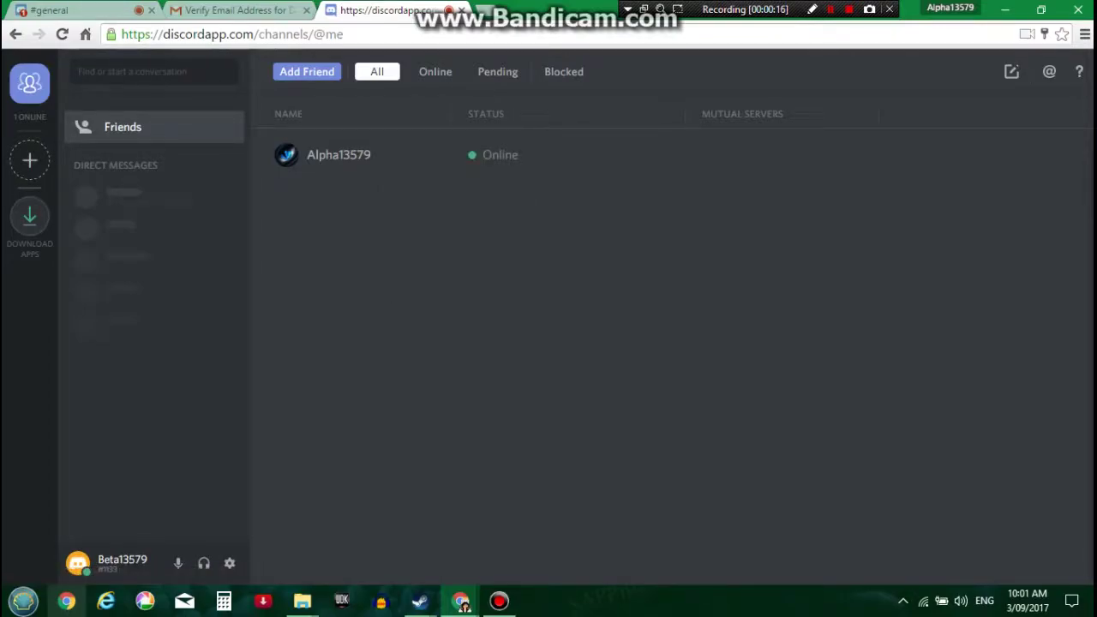
# Open Beta's Join a Server option, then return to Alpha's friends home view.
pyautogui.click(30, 160)
pyautogui.click(647, 431)
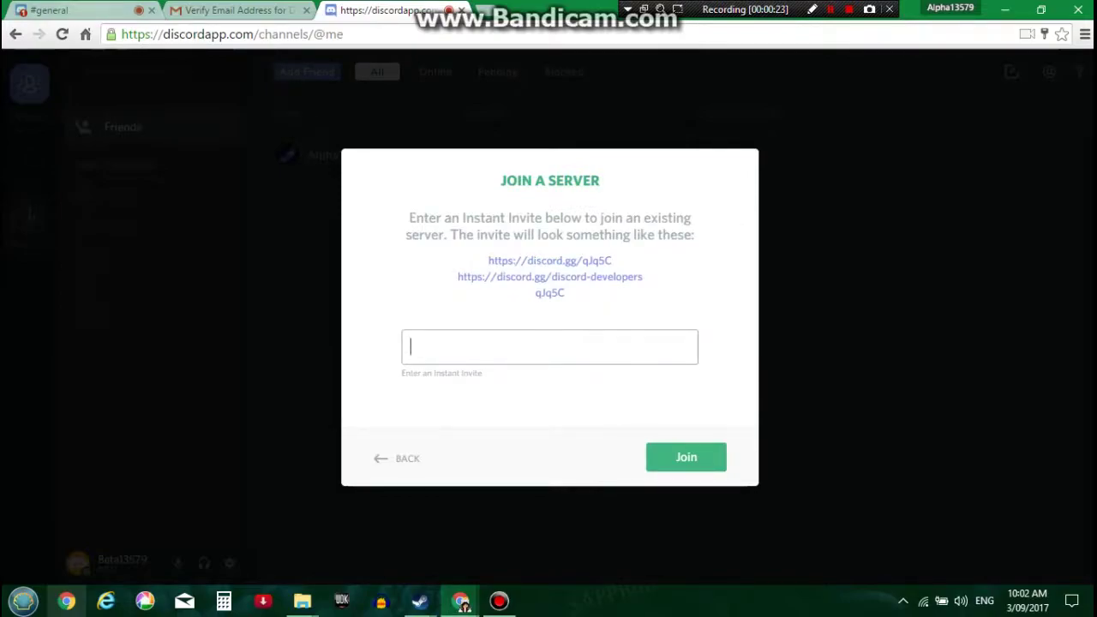
pyautogui.click(51, 10)
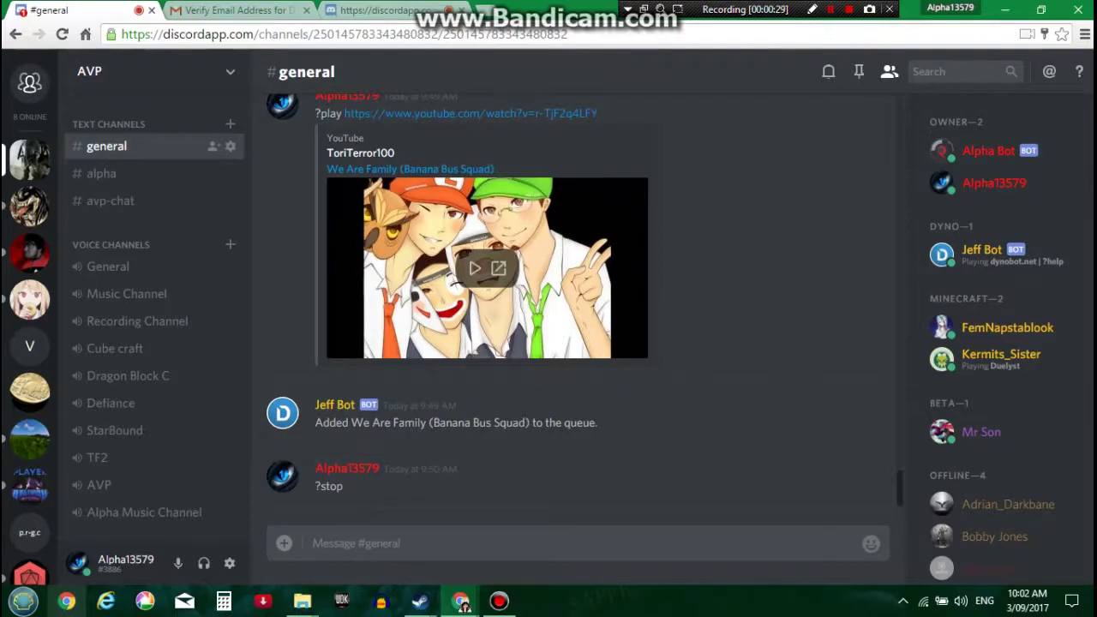
pyautogui.click(30, 81)
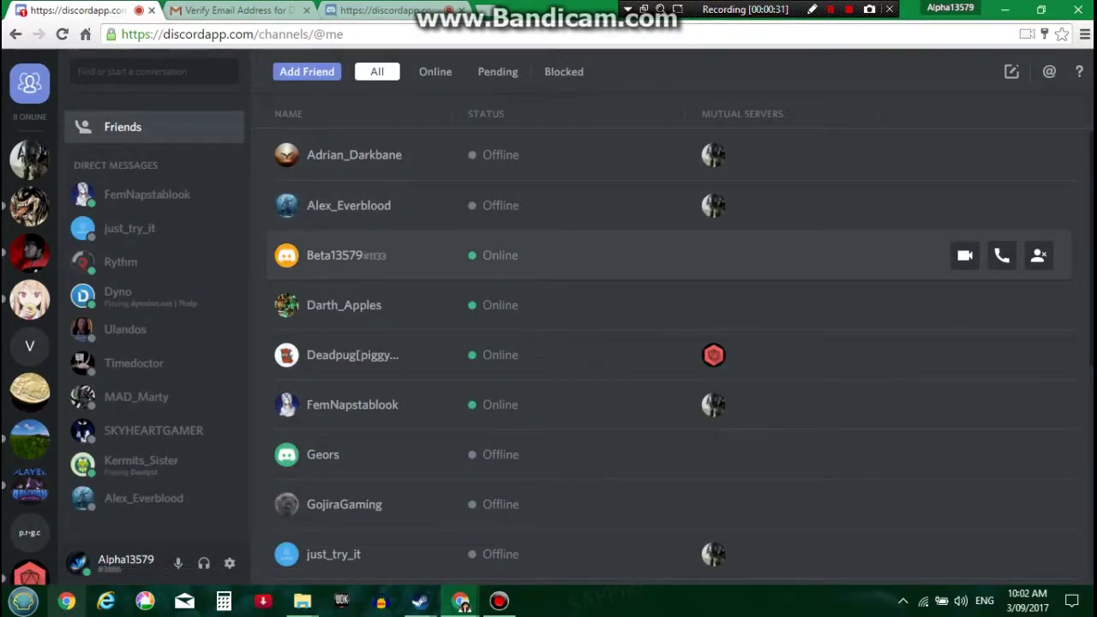
# Check Beta13579's friend actions in Alpha's tab, then return to Beta's session and dismiss the join-server dialog.
pyautogui.rightClick(404, 259)
pyautogui.moveTo(454, 368)
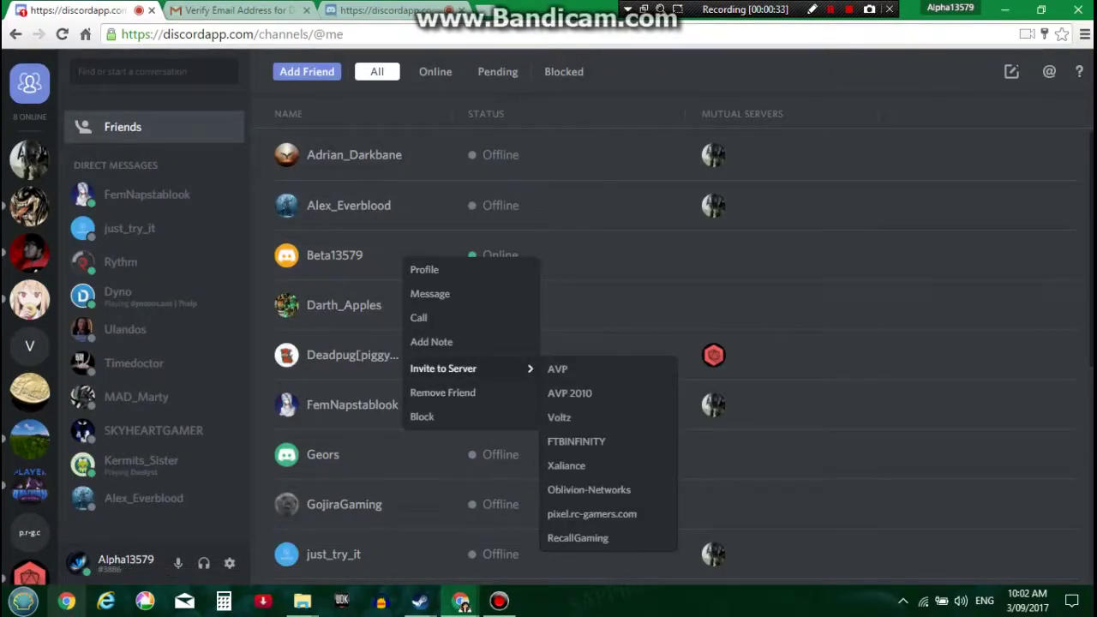
pyautogui.hotkey('ctrl', '3')
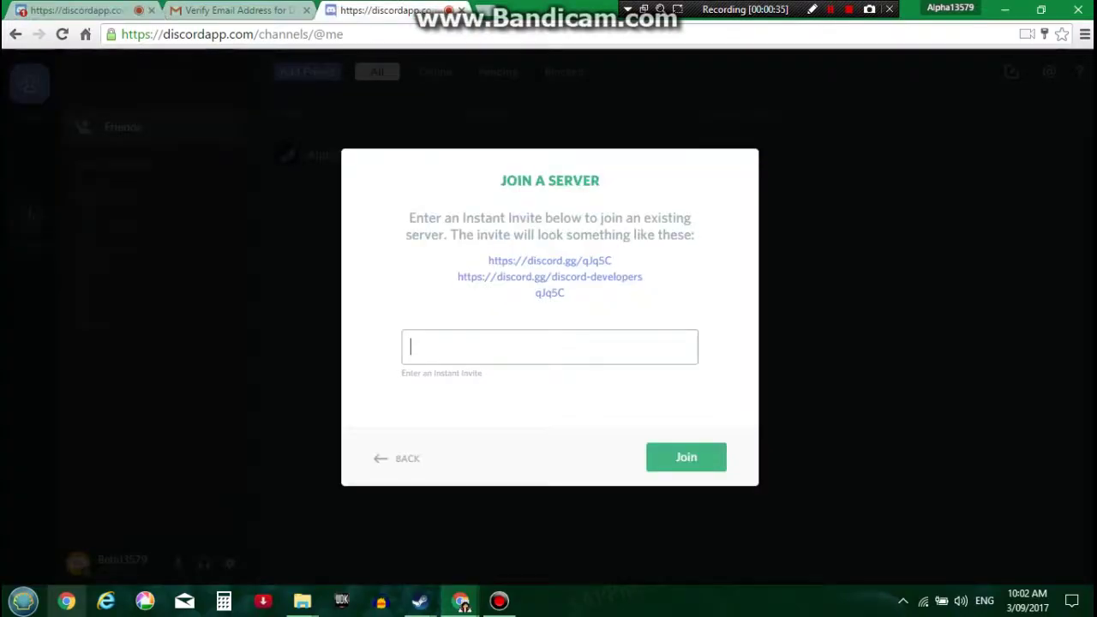
pyautogui.click(396, 459)
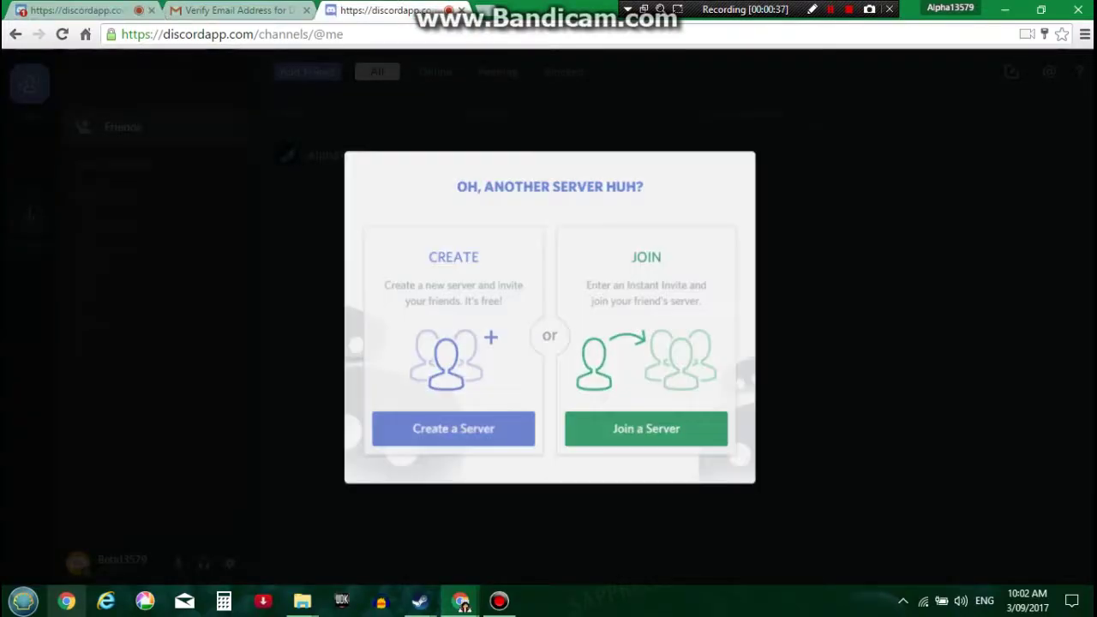
pyautogui.press('Escape')
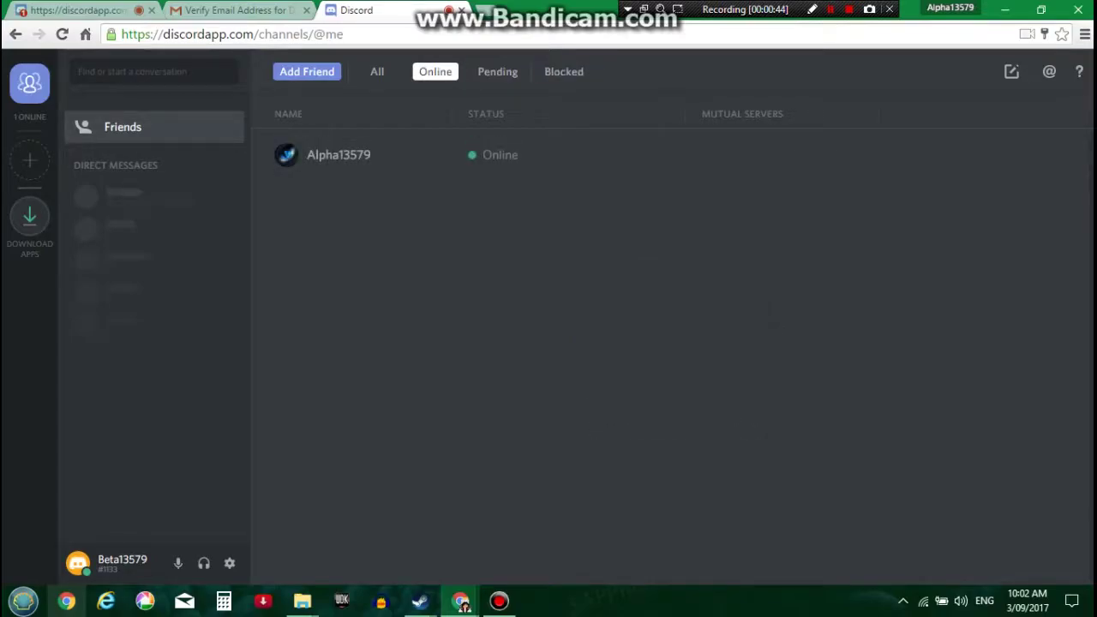
# Open User Settings from the bottom-left account panel to show Beta13579's username and e-mail.
pyautogui.click(78, 563)
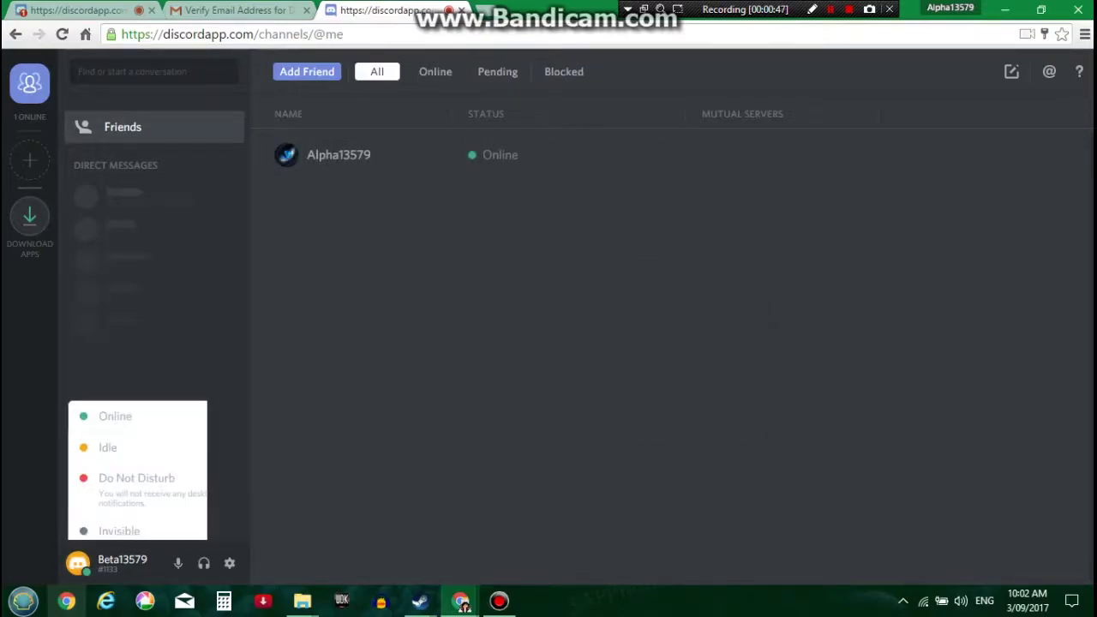
pyautogui.click(229, 563)
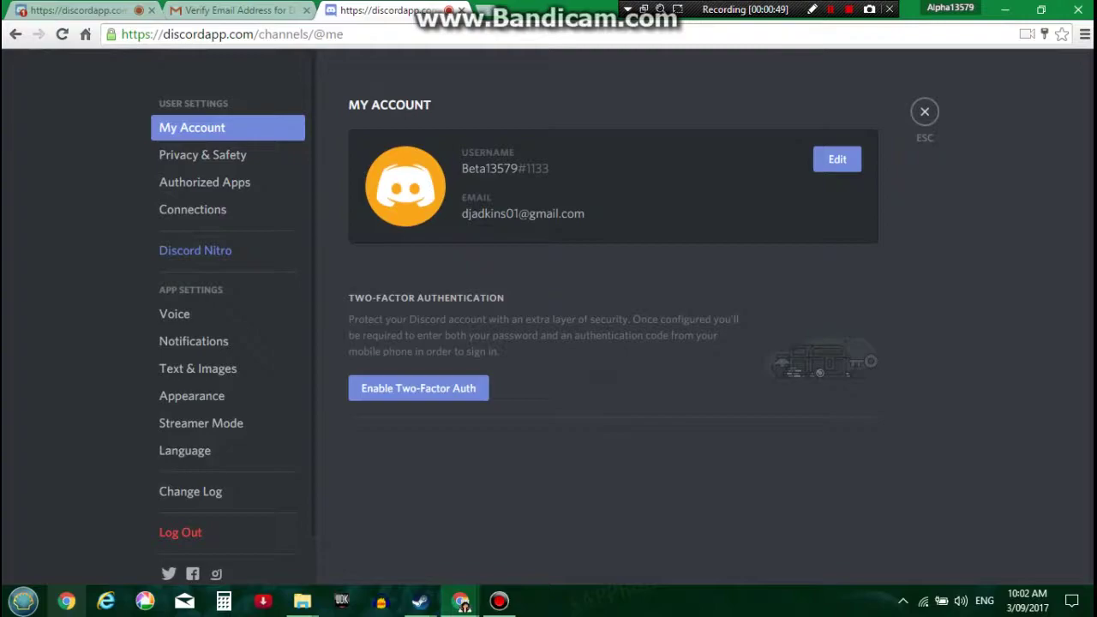